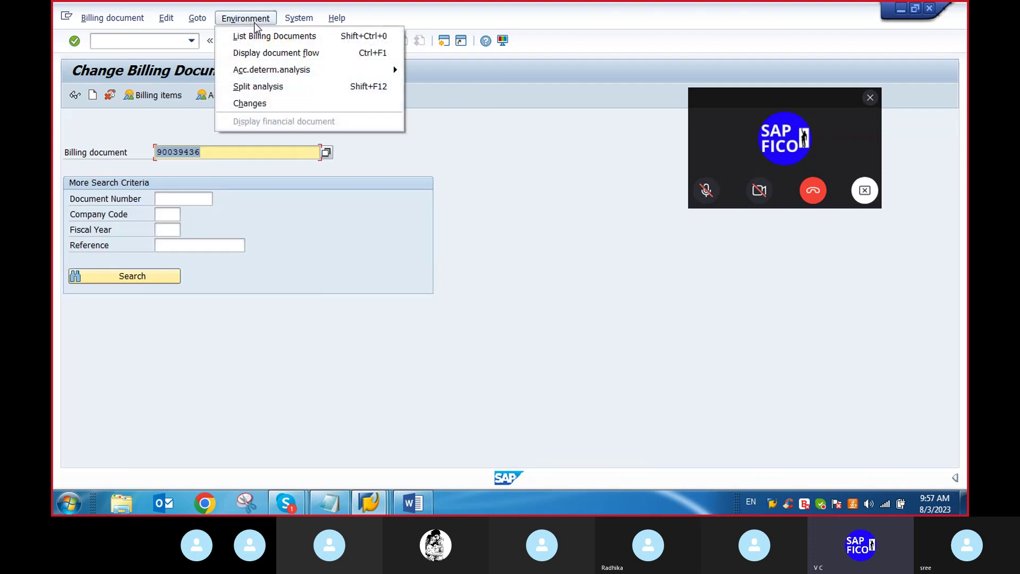
Open the revenue account determination analysis for the billing document and examine access 010 (KOFI) under condition type PR00.
mouse_move(277, 76)
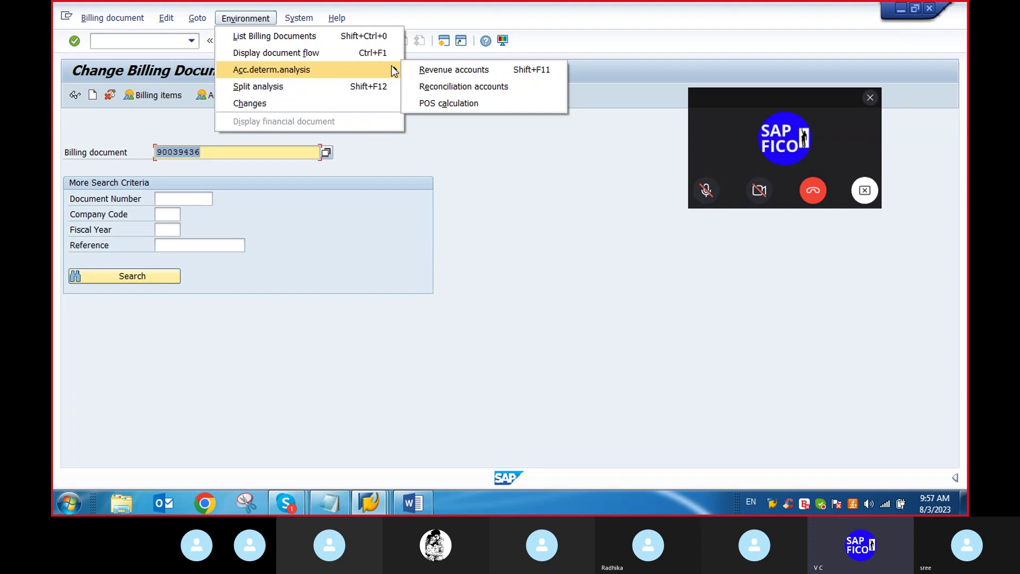
left_click(435, 70)
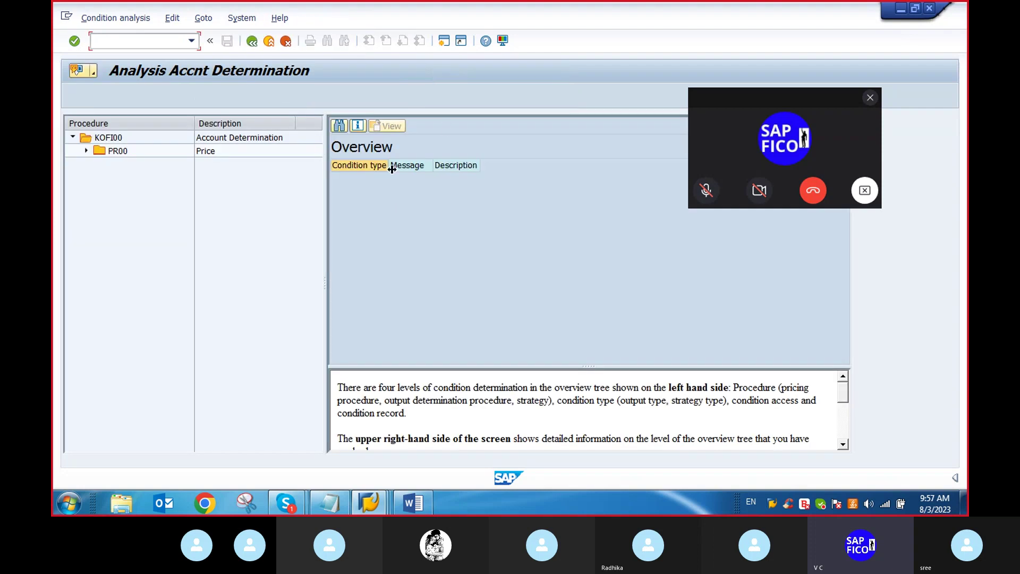
left_click(86, 151)
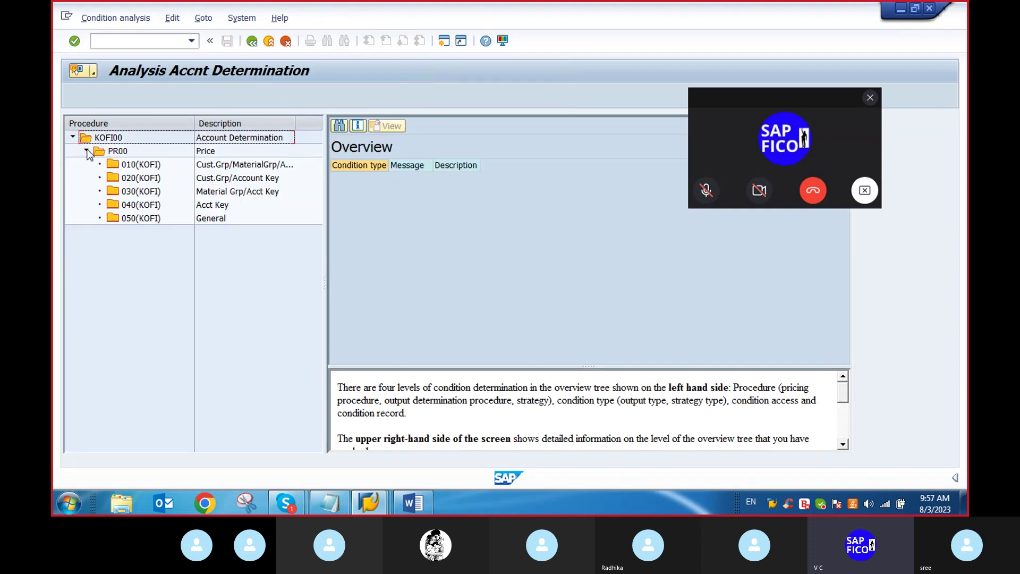
left_click(222, 166)
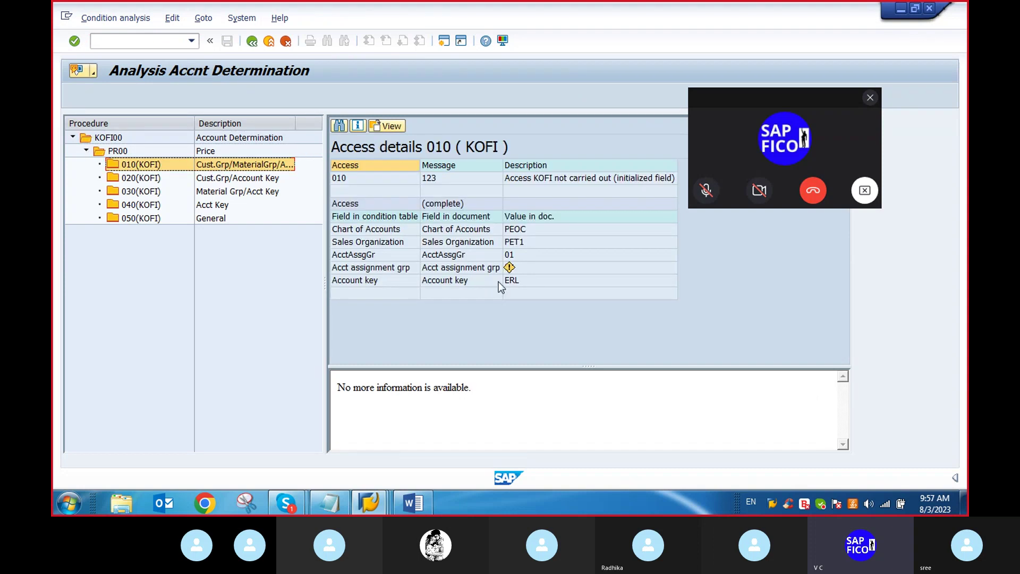
left_click(870, 98)
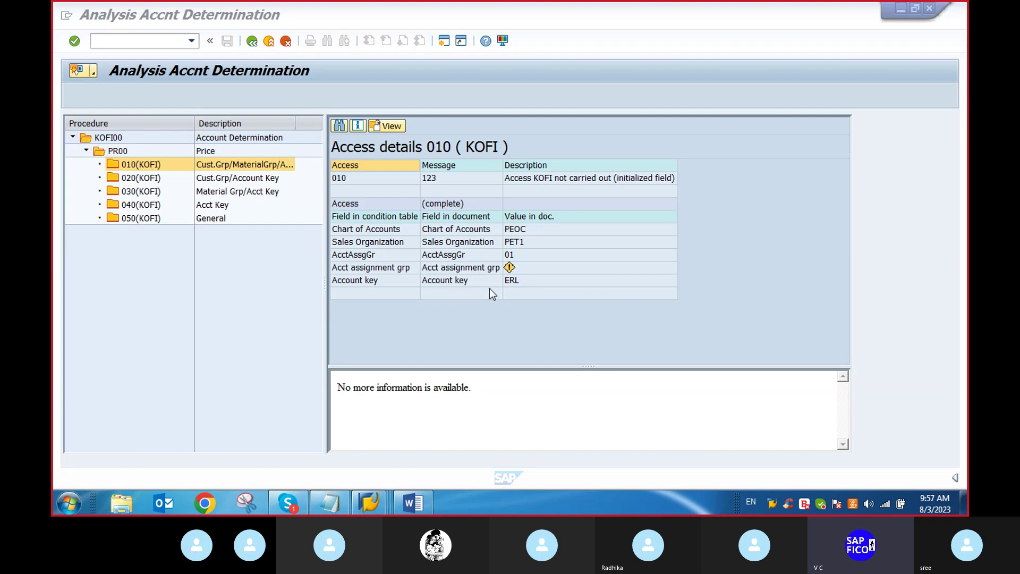
Open the customer change transaction XD02 in a new session.
left_click(445, 42)
left_click(445, 41)
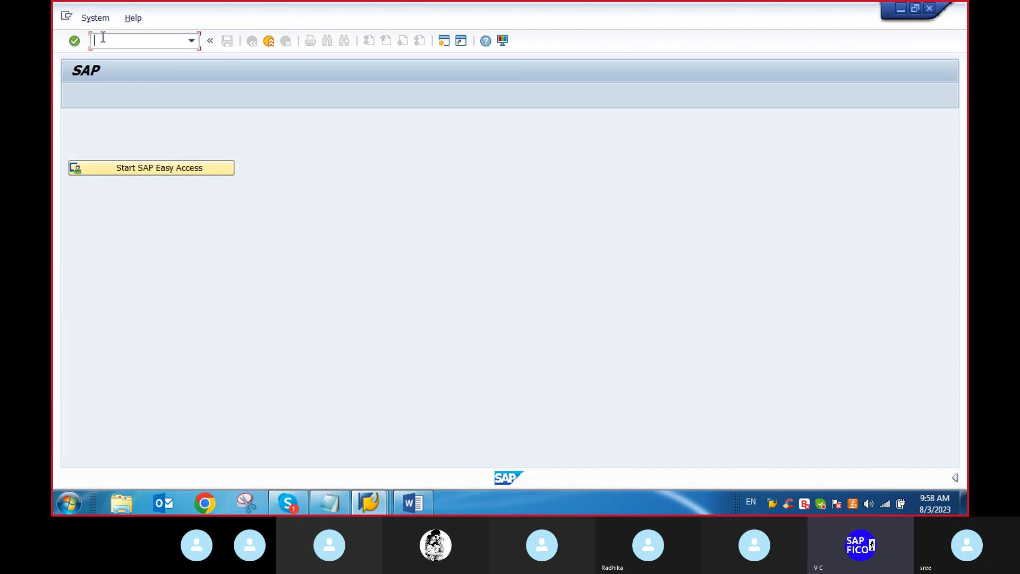
type("XD02")
left_click(74, 41)
Set the company code to PETR and select the customer RELIANCE from the company-code customer search.
left_click(215, 181)
type("PETR")
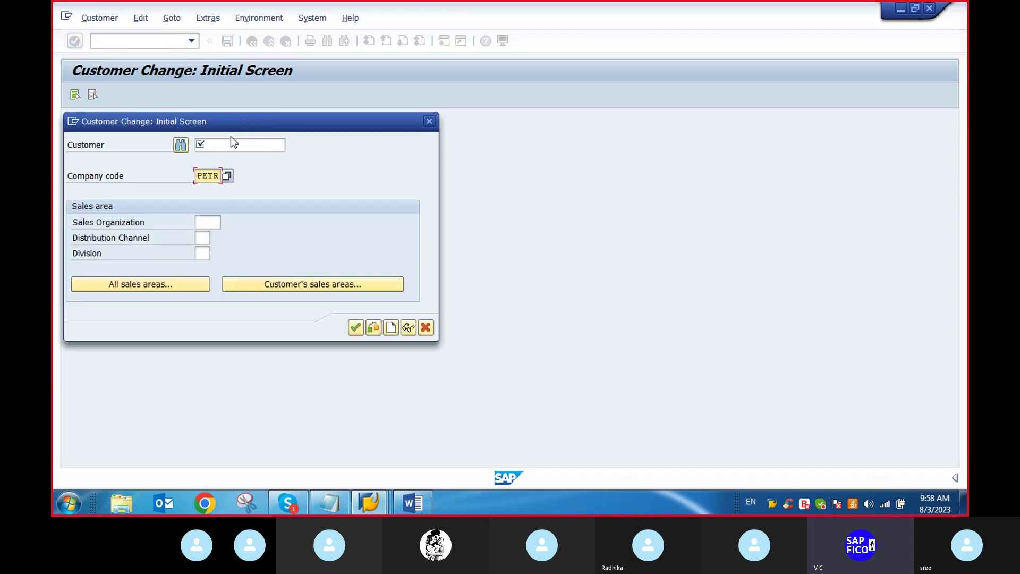
left_click(231, 143)
left_click(291, 146)
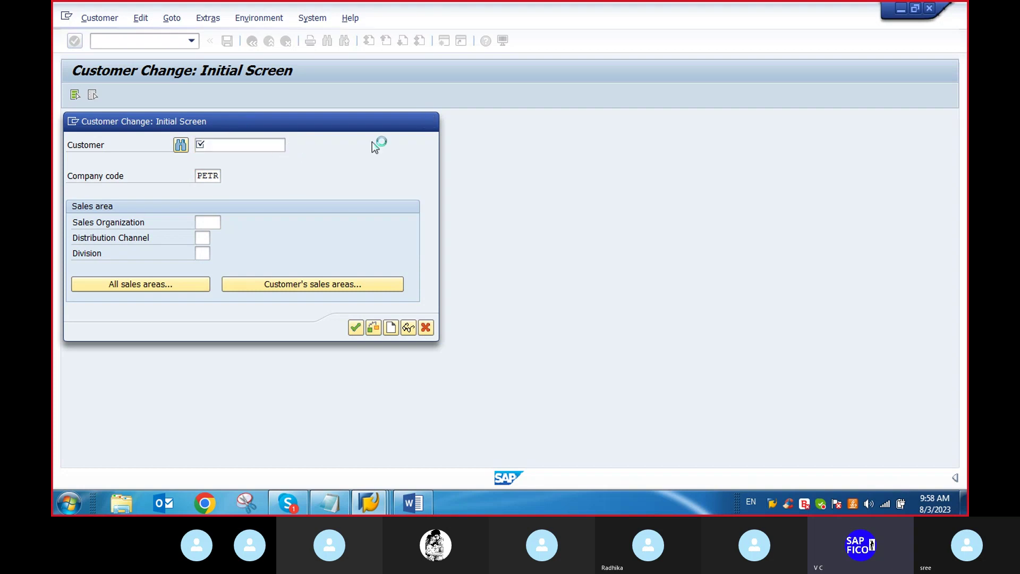
left_click(565, 469)
double_click(351, 118)
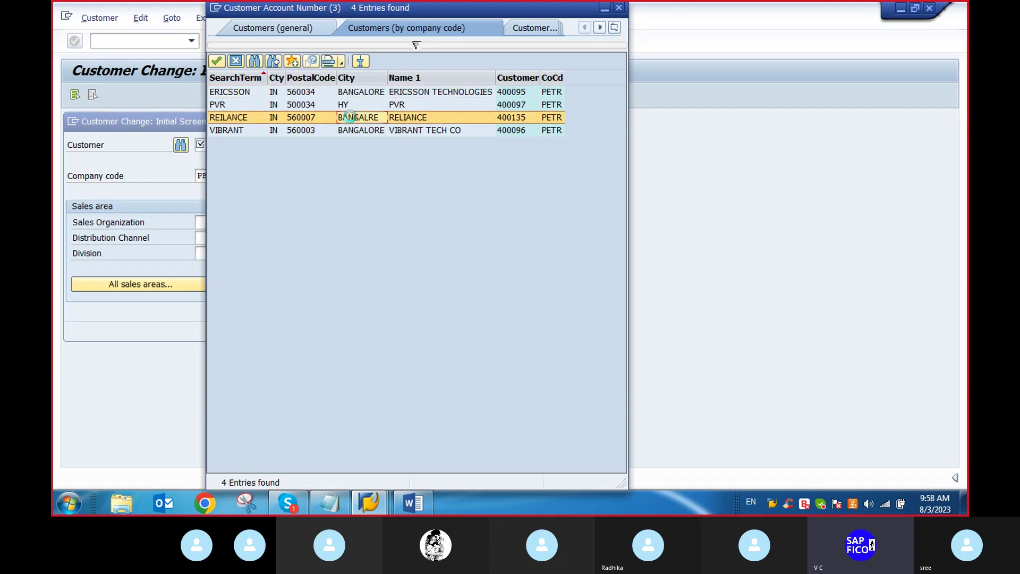
Enter sales organization PET1, distribution channel PD and division PA, and open the customer record for change.
left_click(212, 223)
type("P")
left_click(218, 236)
left_click(200, 238)
type("P")
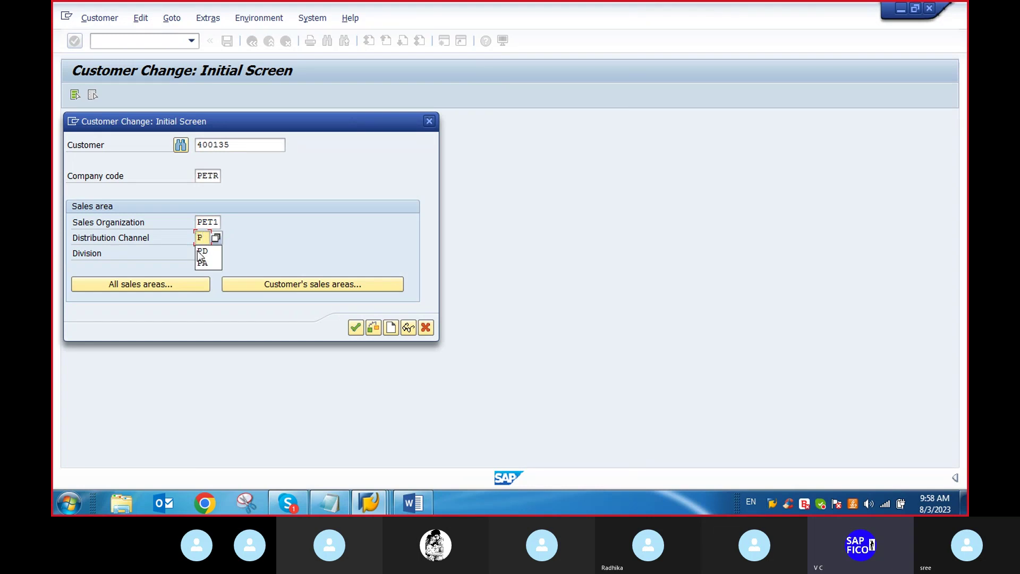
left_click(200, 251)
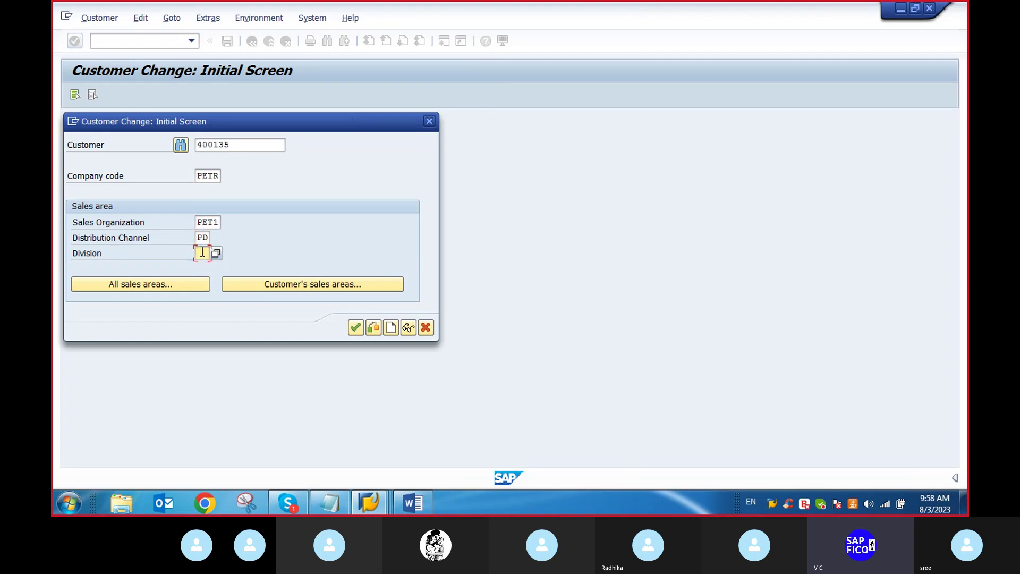
key("Return")
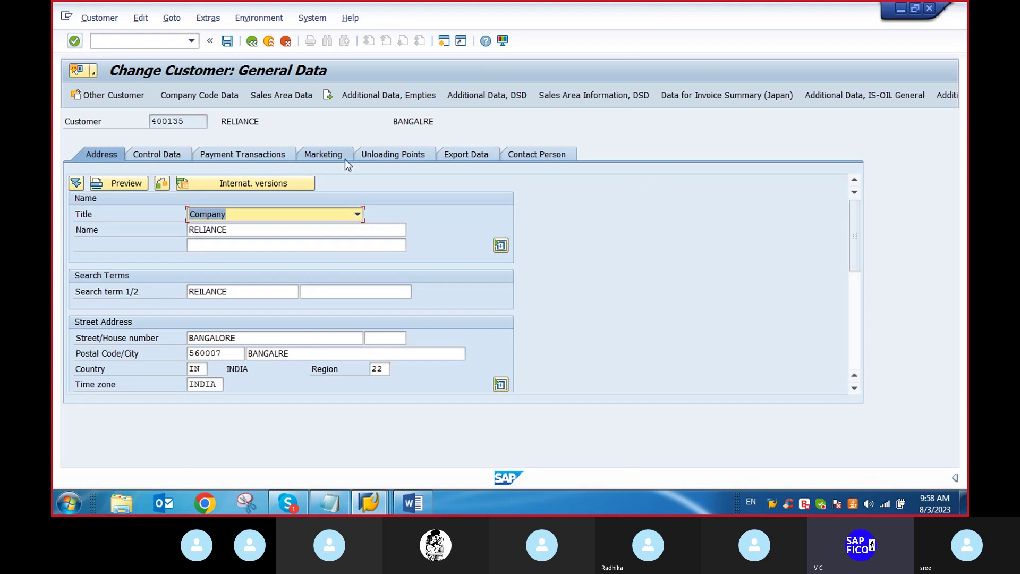
Open the customer's sales area data and review the options for the customer pricing procedure.
left_click(279, 94)
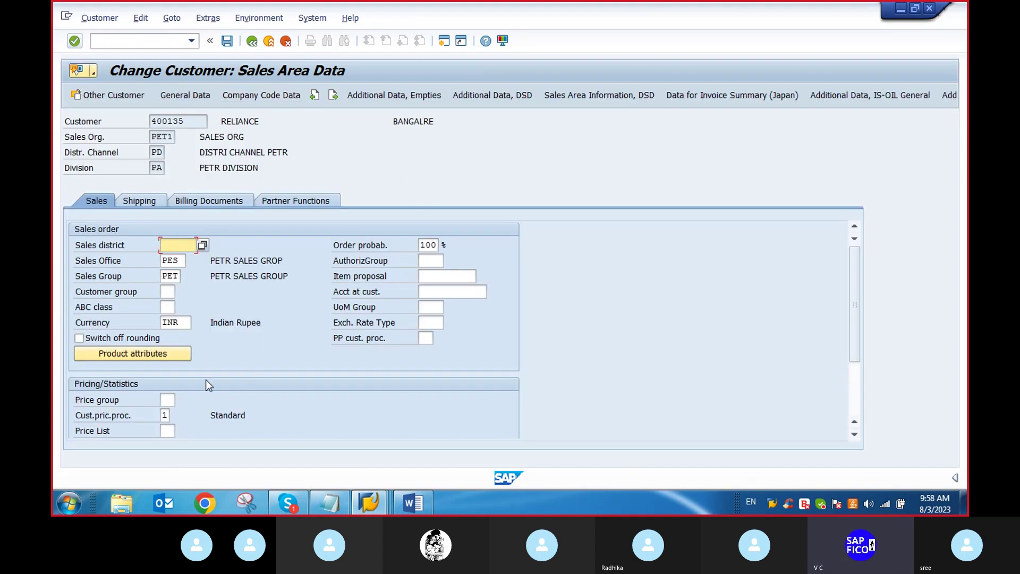
left_click(167, 415)
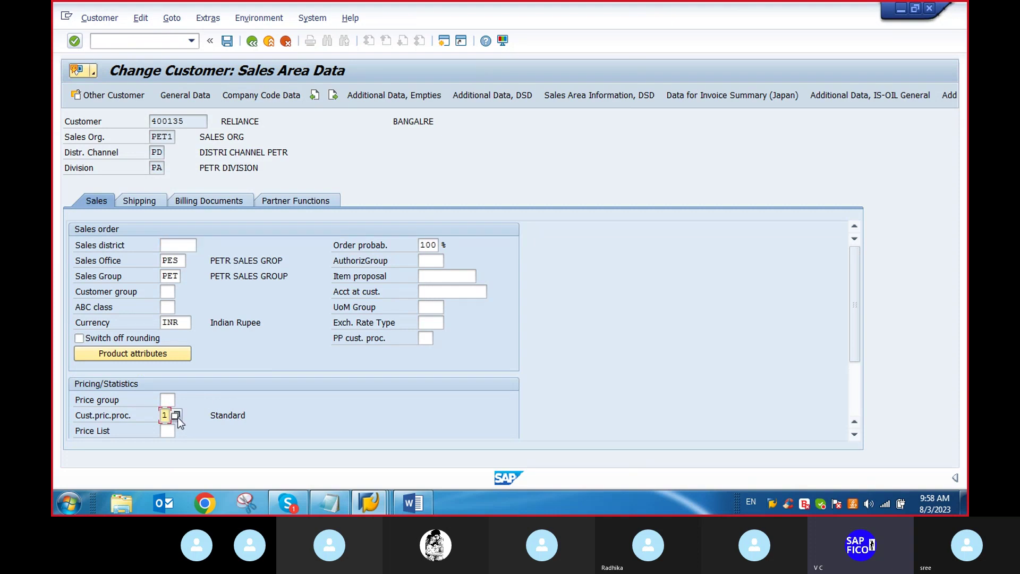
left_click(176, 415)
double_click(212, 258)
Review the customer's shipping data and the billing document data, including the account assignment group.
left_click(137, 202)
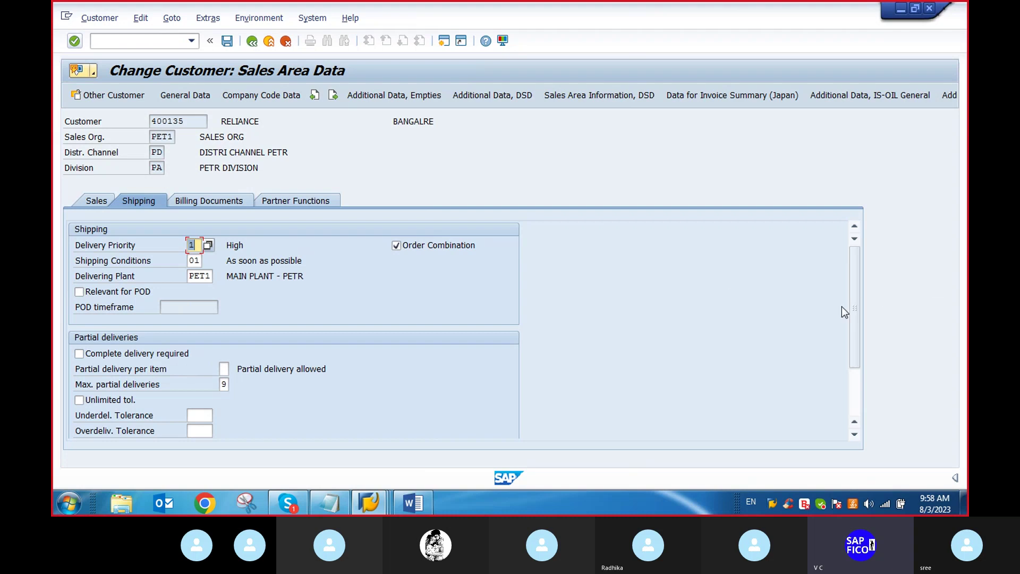
left_click_drag(853, 320, 856, 368)
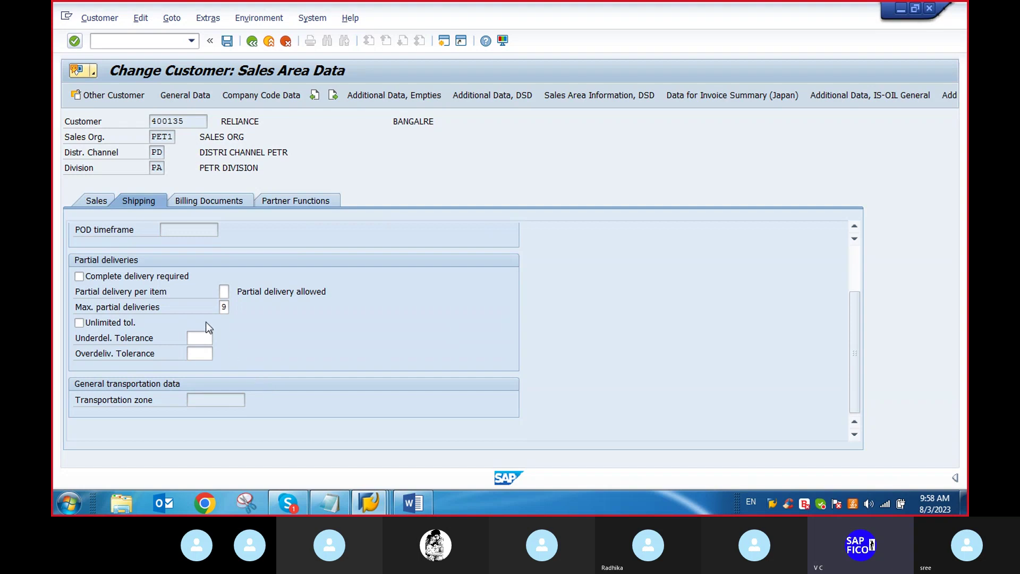
left_click(202, 203)
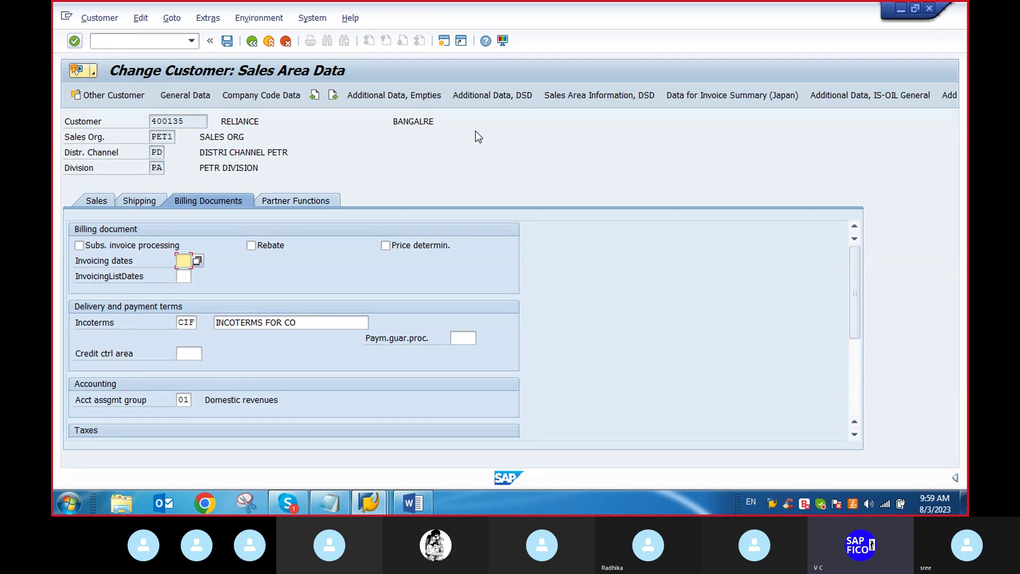
Run transaction VKOA in a new session and open the Cust.Grp/MaterialGrp/AcctKey table.
left_click(444, 42)
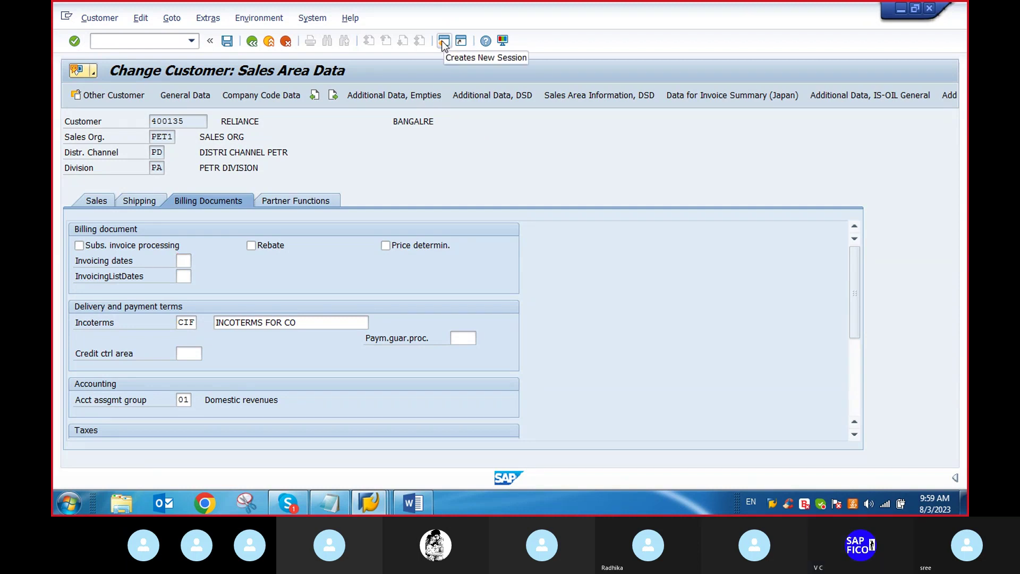
type("VKOA")
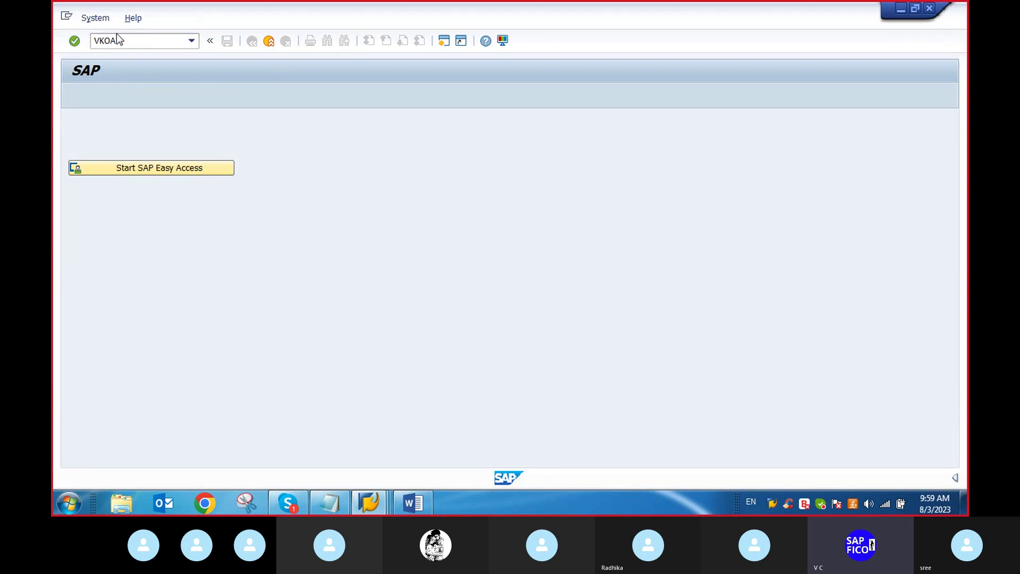
key("Return")
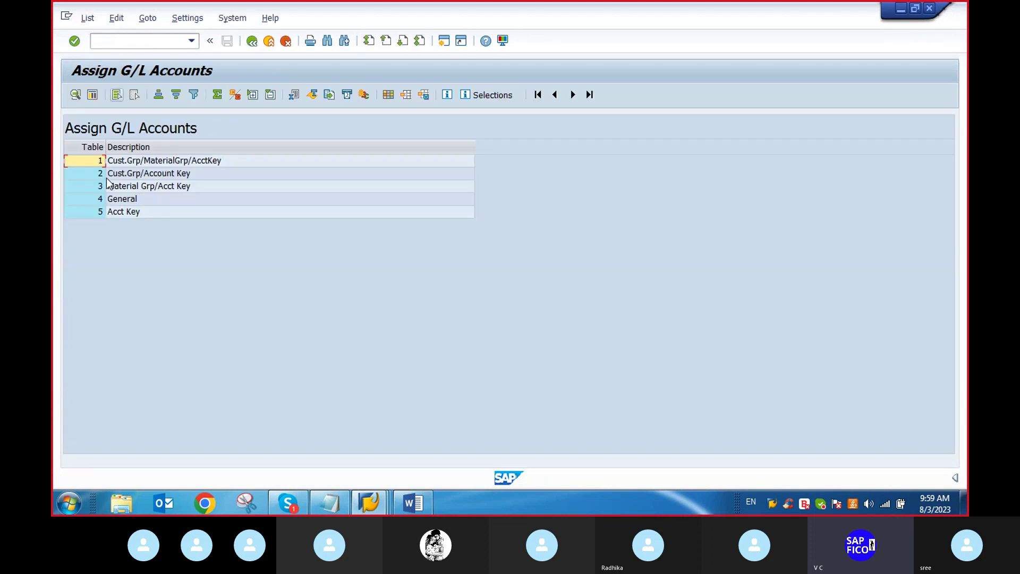
double_click(121, 167)
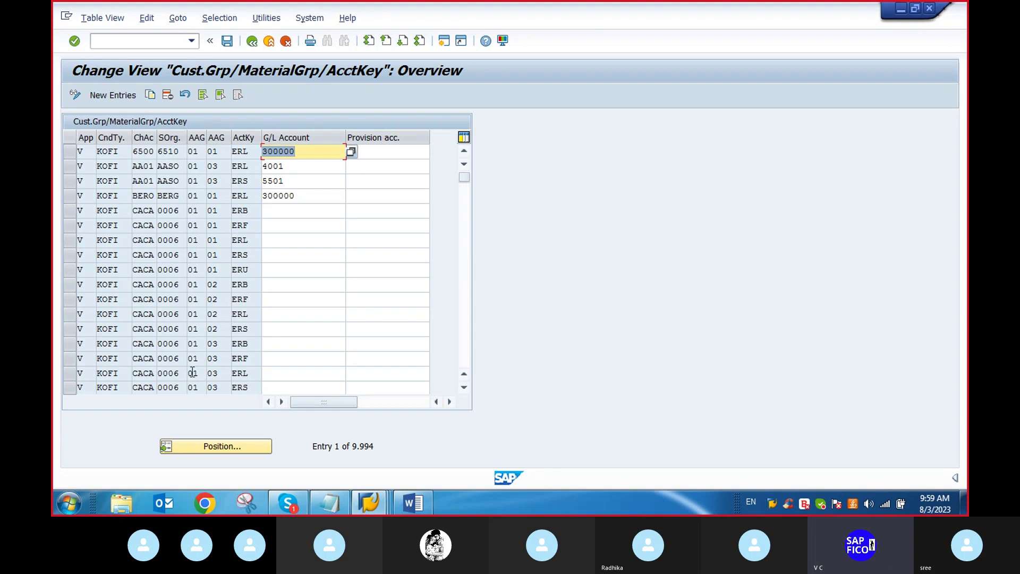
Position the table at the entry with application V, condition type KOFI, chart of accounts PEOC and sales organization PET1.
left_click(210, 446)
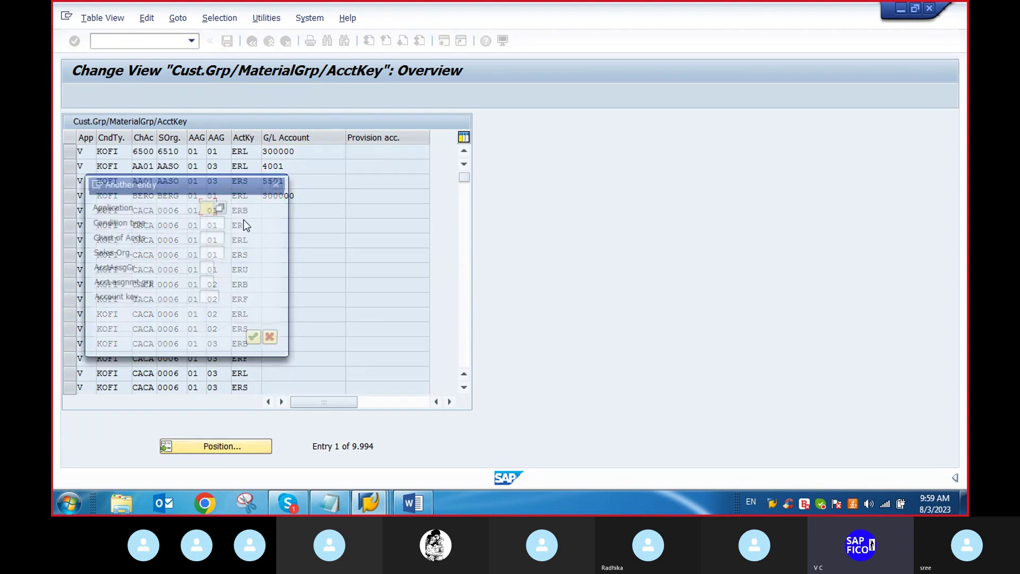
type("V")
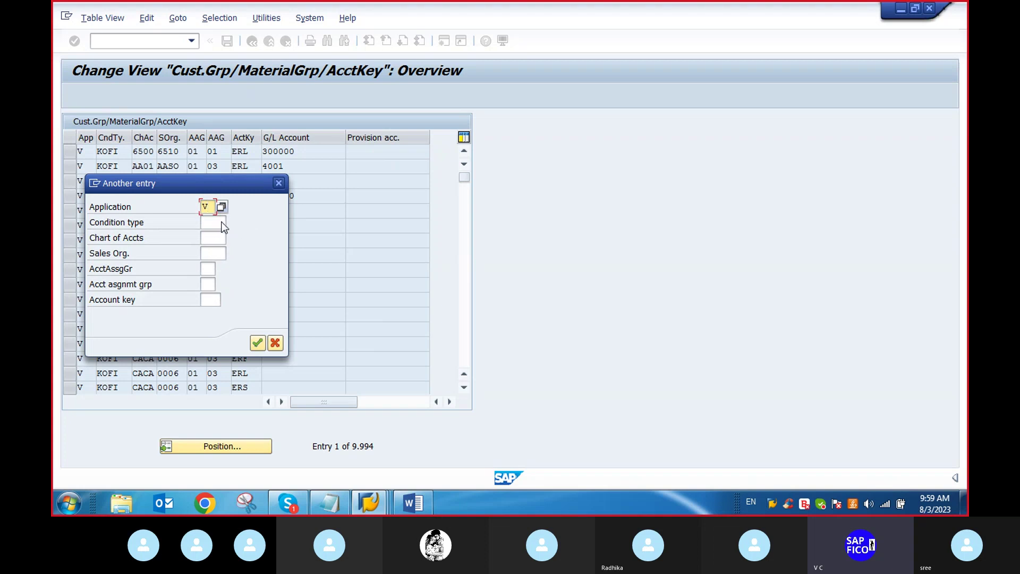
left_click(220, 221)
type("KOFI")
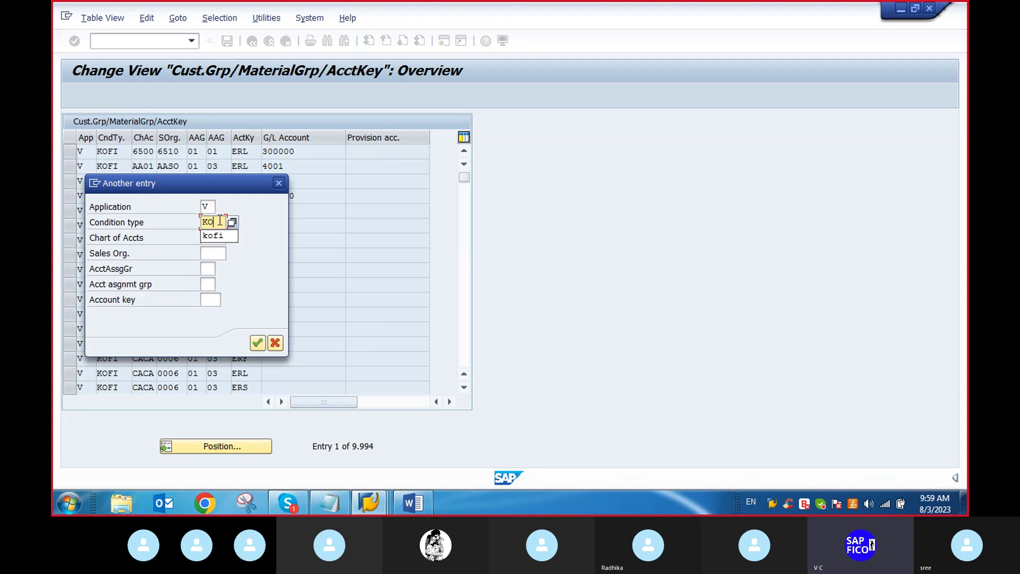
left_click(211, 237)
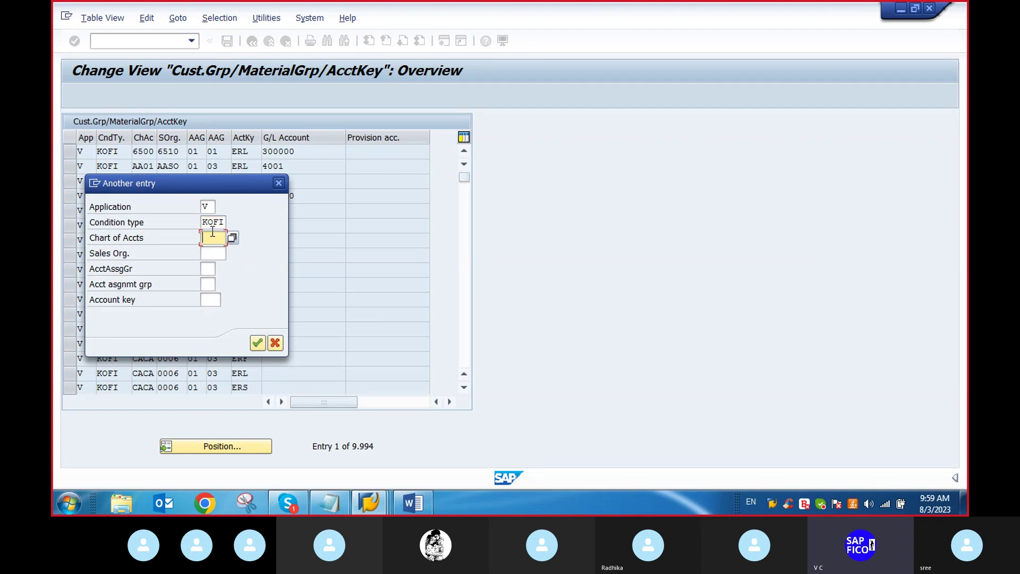
type("P")
left_click(213, 251)
left_click(209, 253)
type("PE")
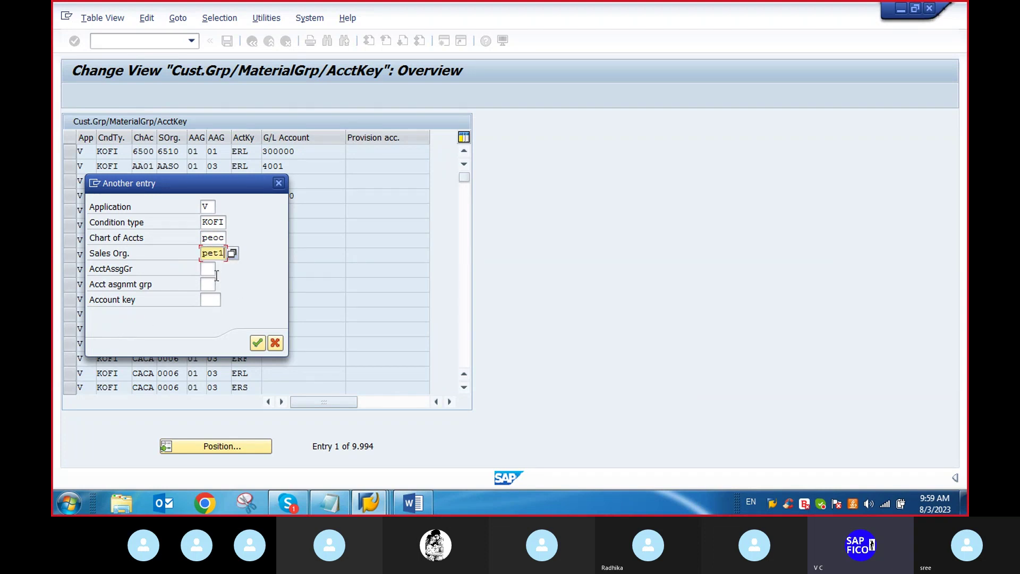
key("Return")
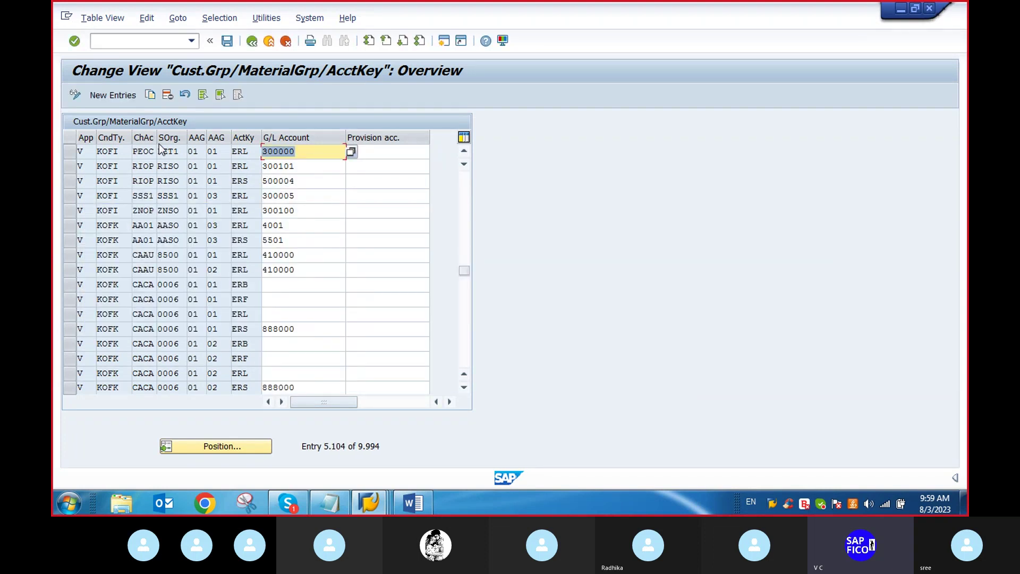
Select the PEOC/PET1 entry and review the possible values of its customer and material account assignment groups.
left_click(70, 153)
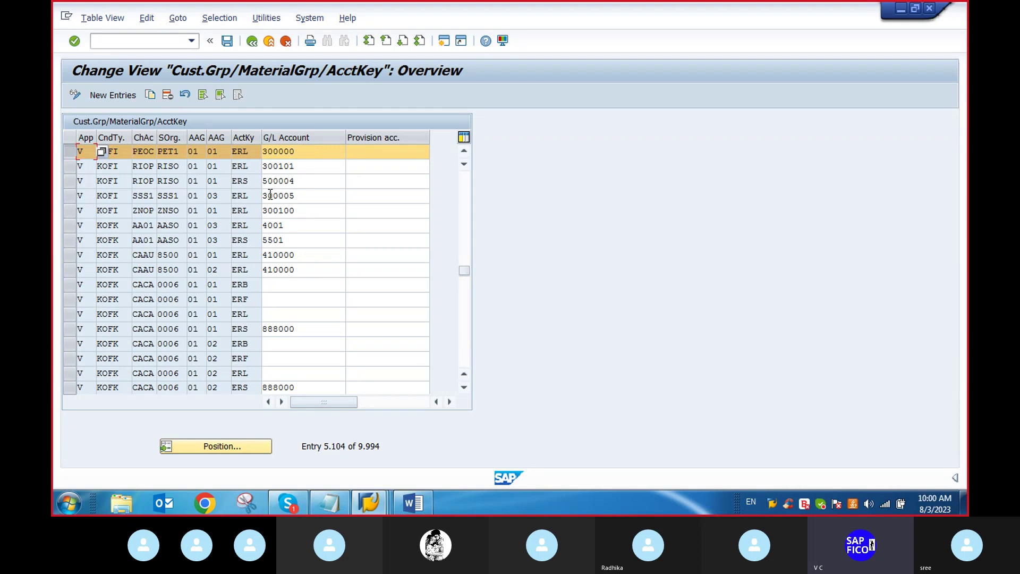
left_click(193, 152)
left_click(212, 152)
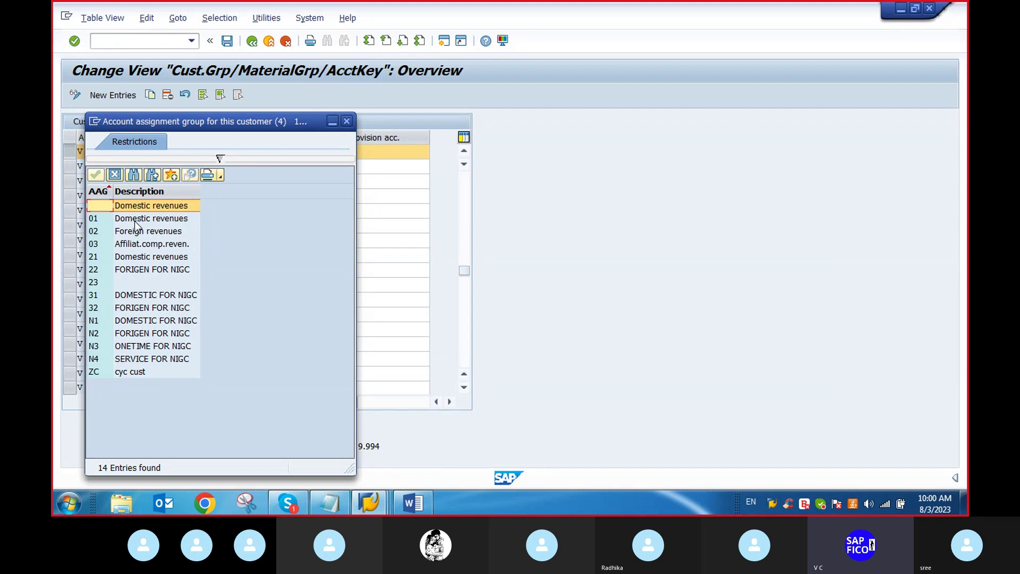
left_click(115, 175)
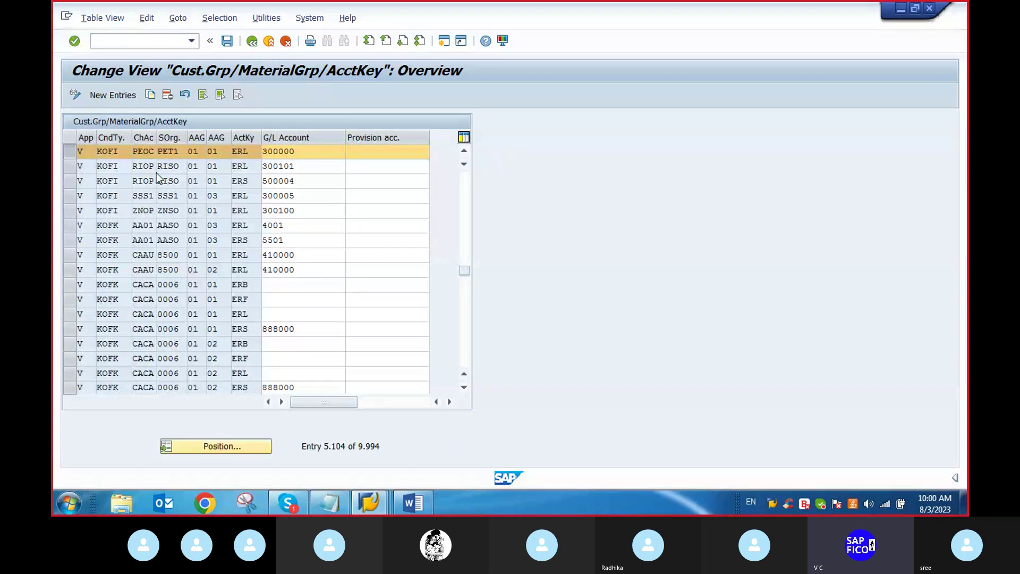
left_click(219, 151)
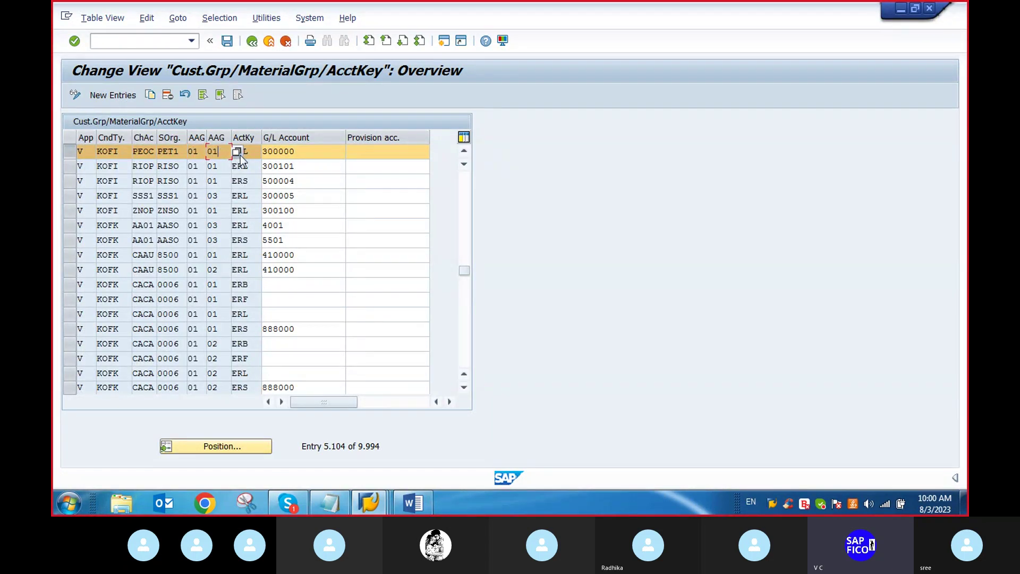
left_click(236, 152)
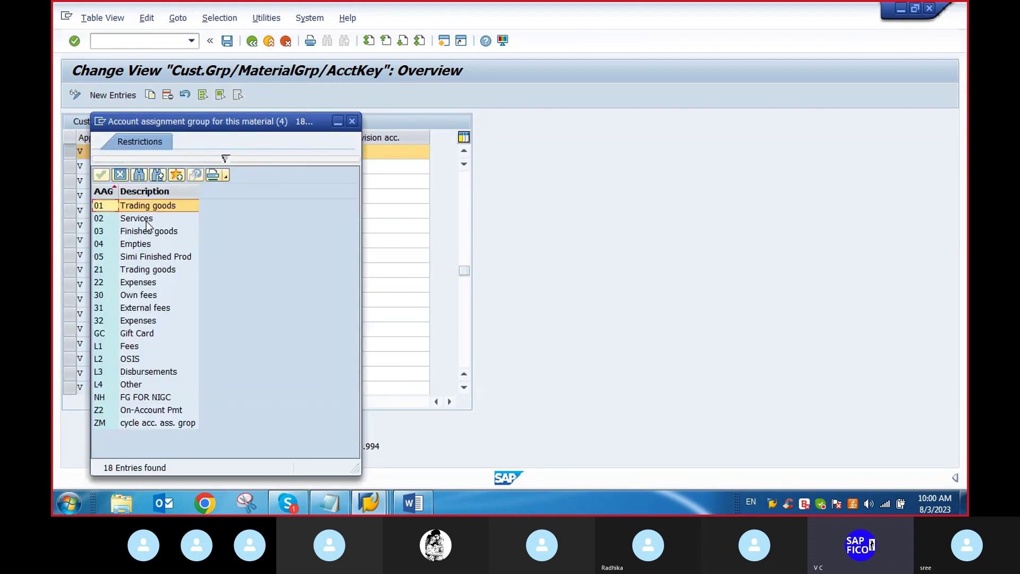
left_click(120, 176)
Leave the G/L assignment table and run transaction MM02 for material 292.
left_click(140, 42)
type("/N")
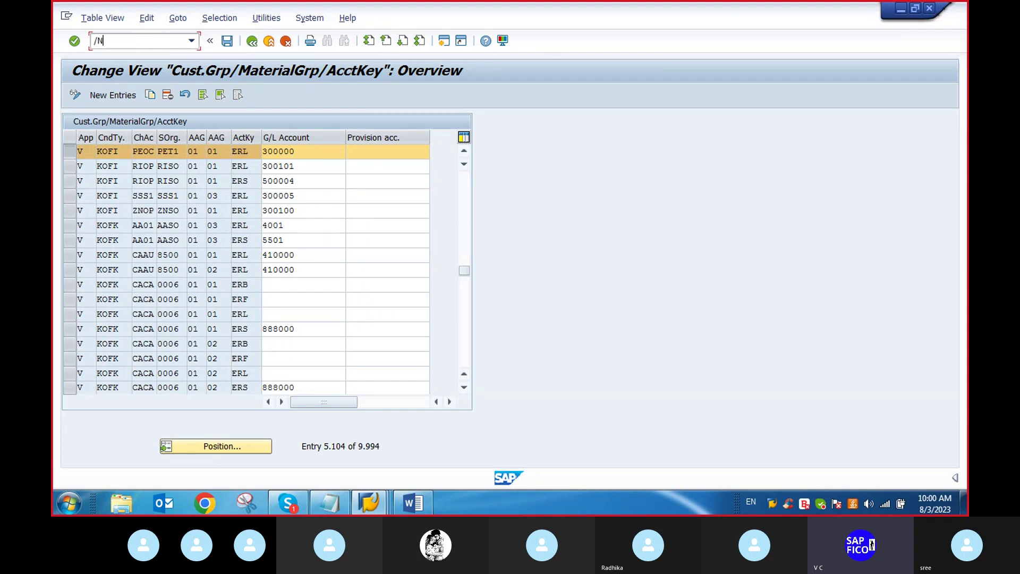
key("Return")
type("MM02")
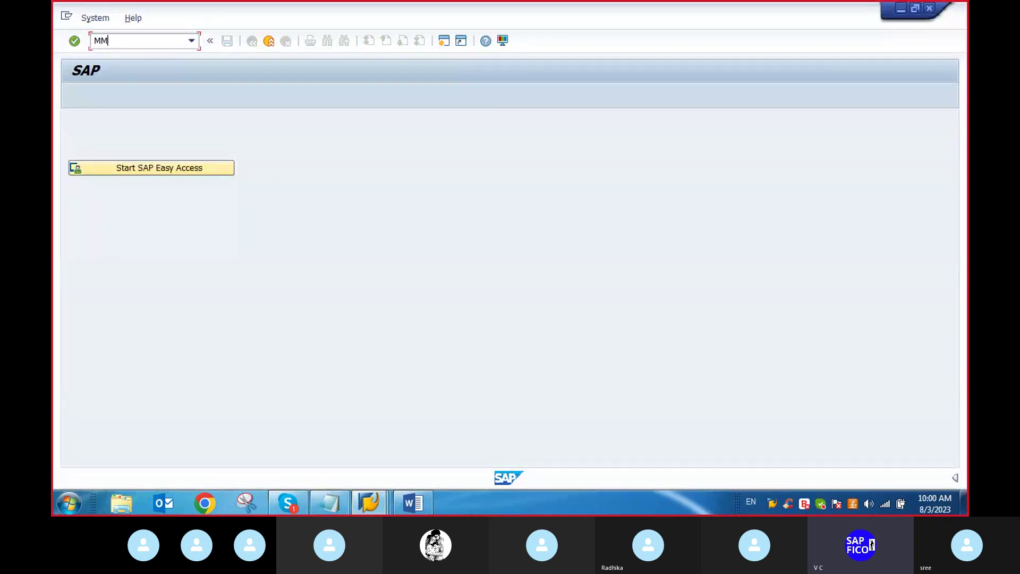
key("Return")
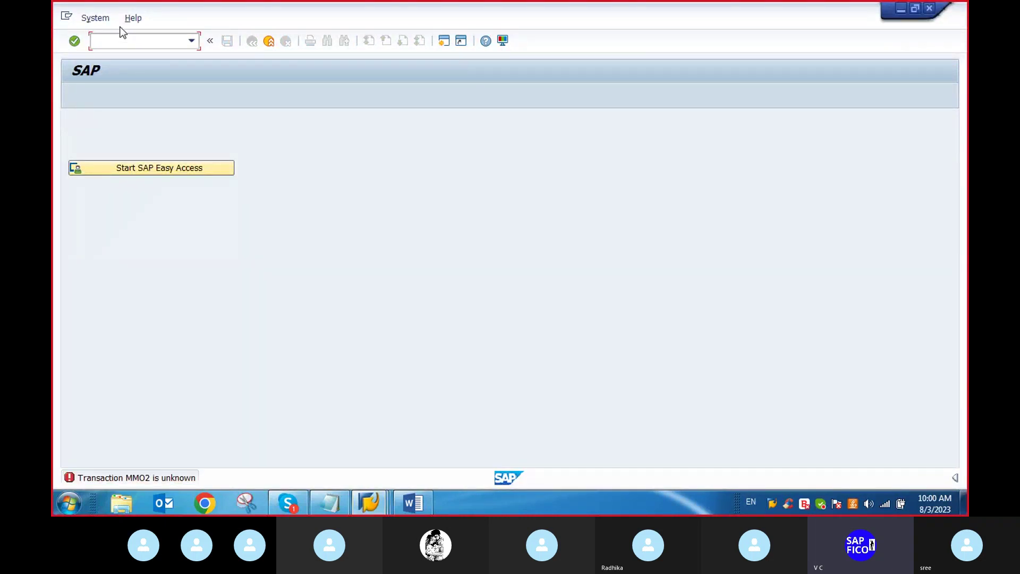
type("MM02")
key("Return")
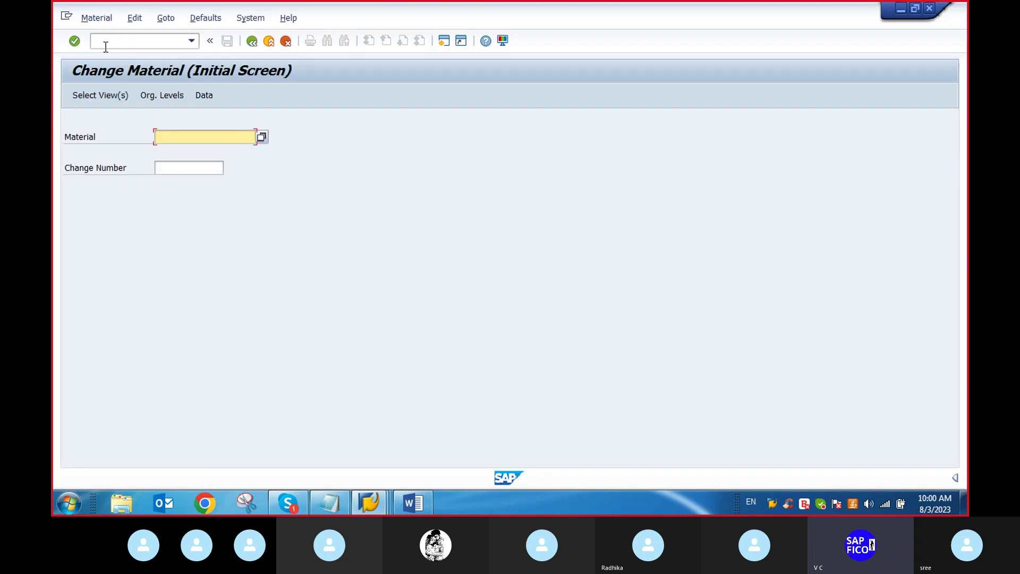
type("292")
key("Return")
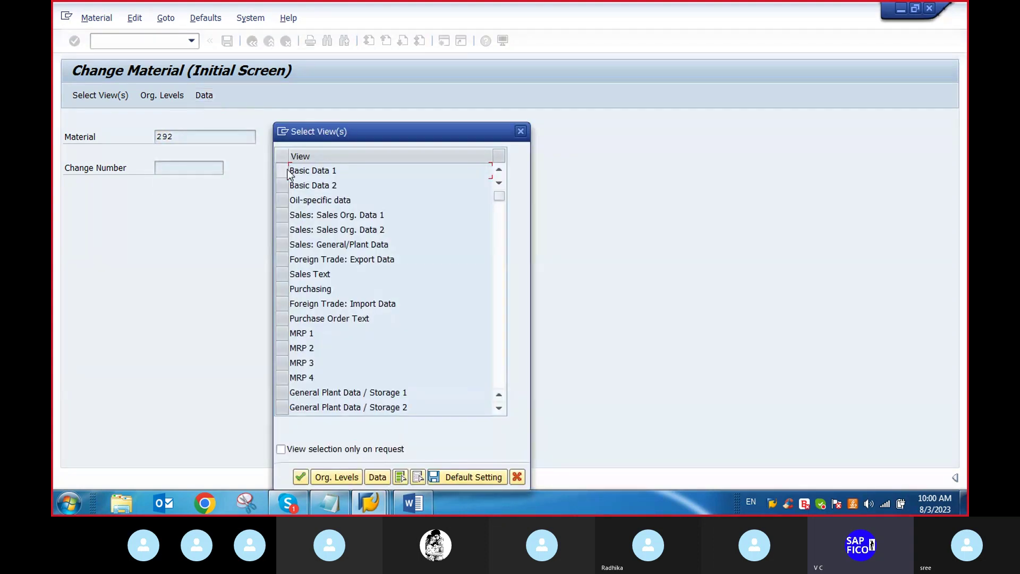
Select the views Sales Org. Data 1, Sales Org. Data 2, MRP 1 and MRP 2 for the material and confirm.
left_click(289, 169)
left_click(285, 186)
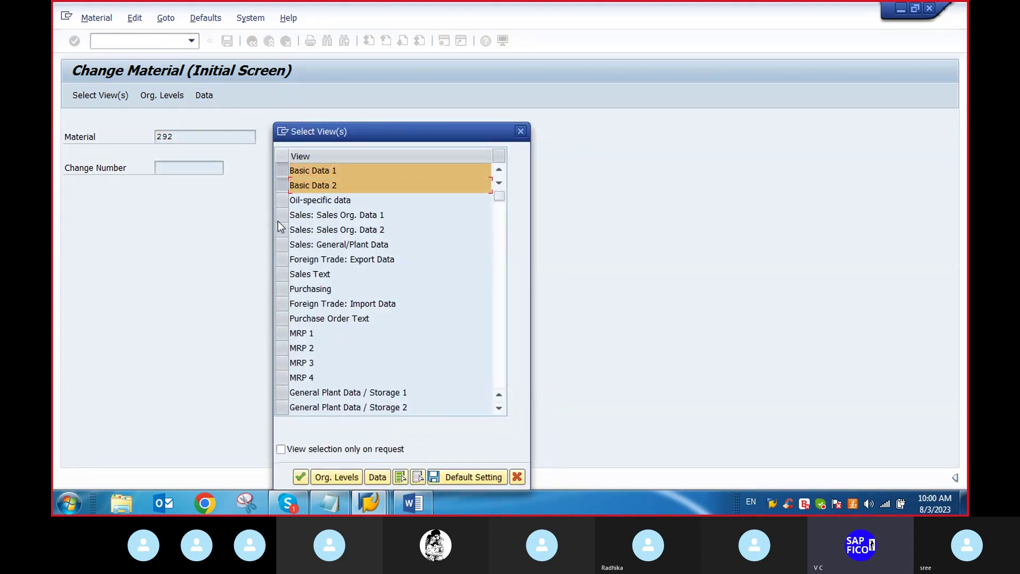
left_click(282, 171)
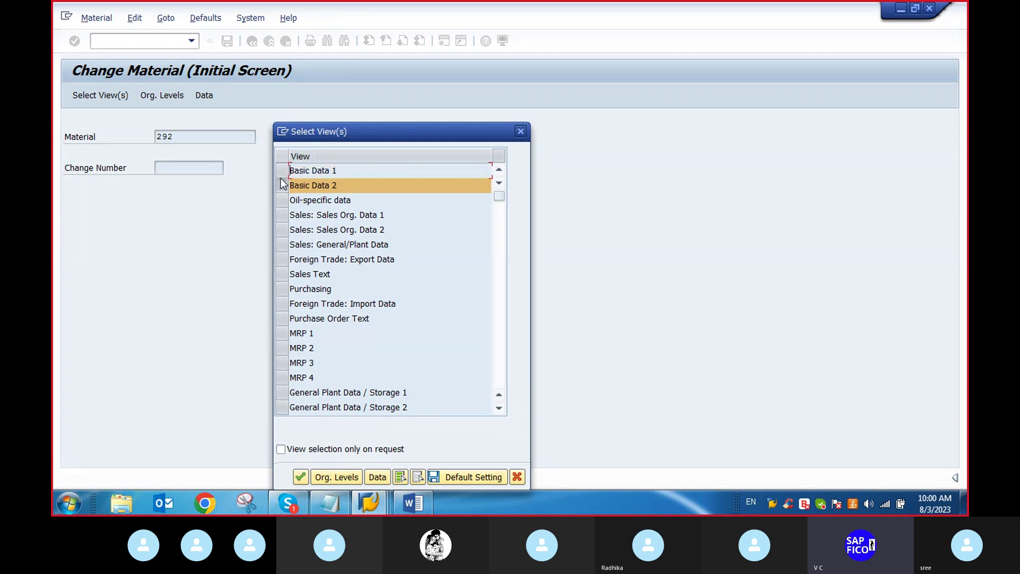
left_click(280, 186)
left_click(281, 214)
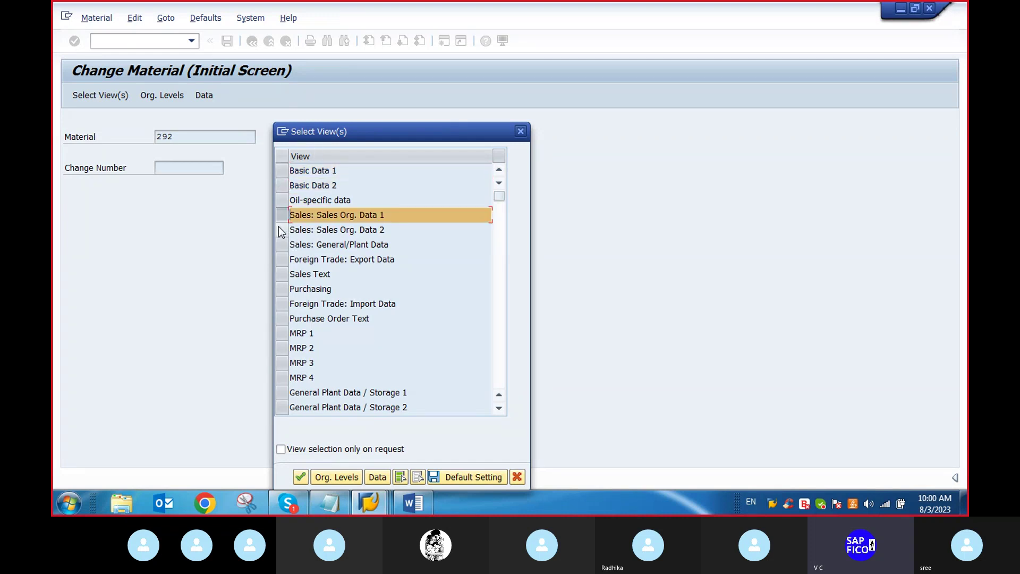
left_click(281, 230)
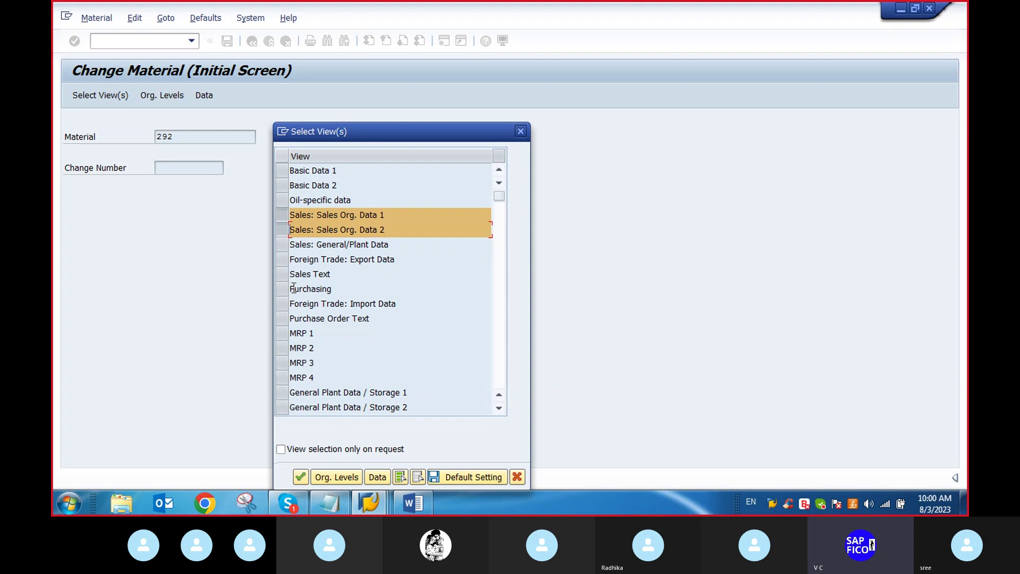
left_click(280, 333)
left_click(281, 347)
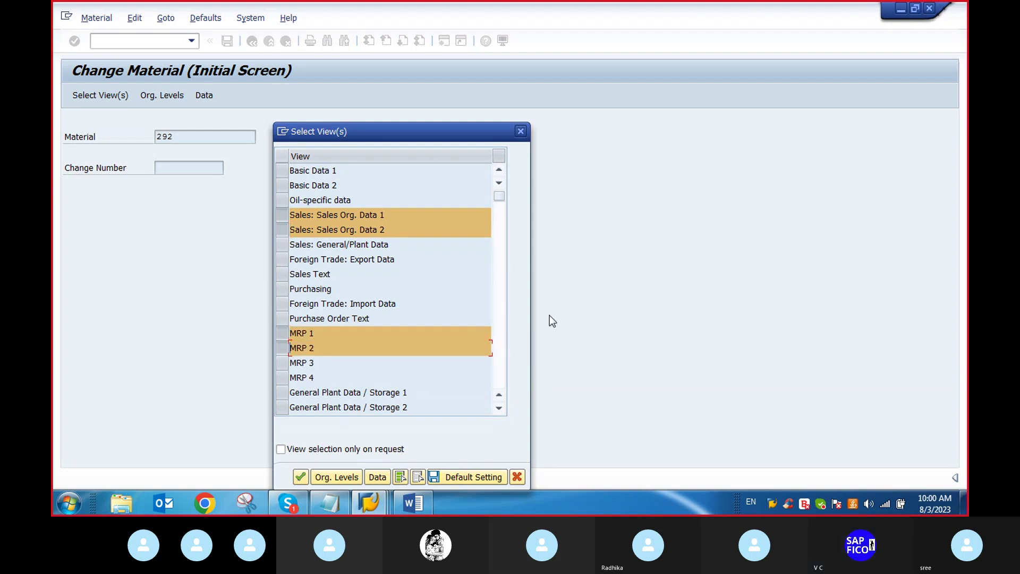
left_click(499, 408)
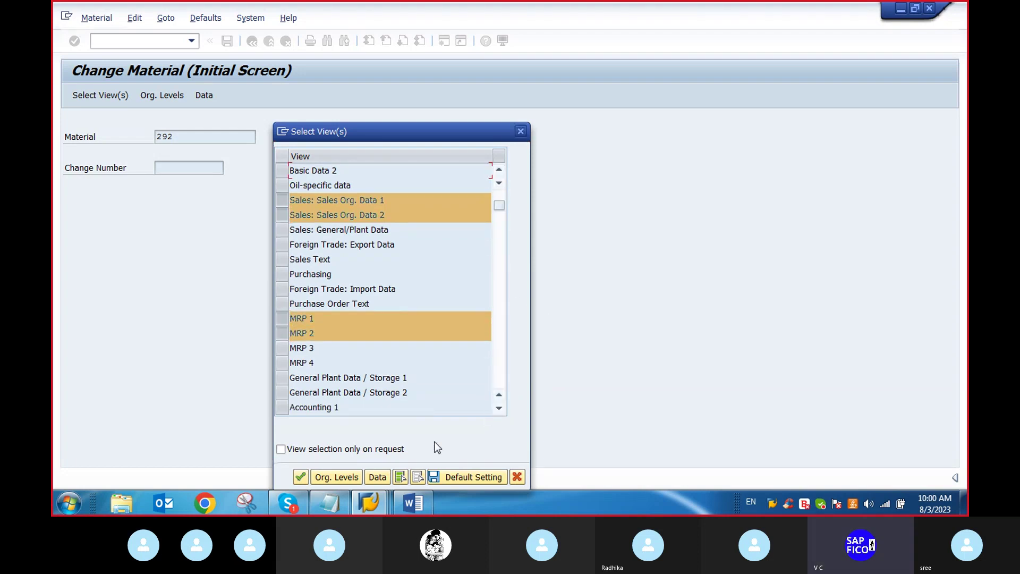
left_click(301, 477)
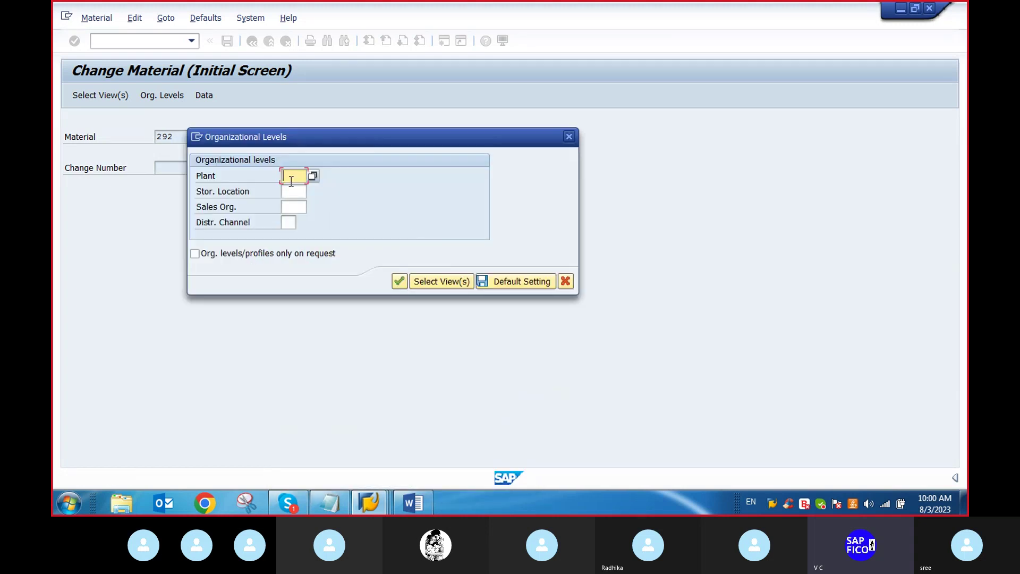
Set plant, storage location and sales organization to PET1 and distribution channel to PD, and open the material's data.
type("PE")
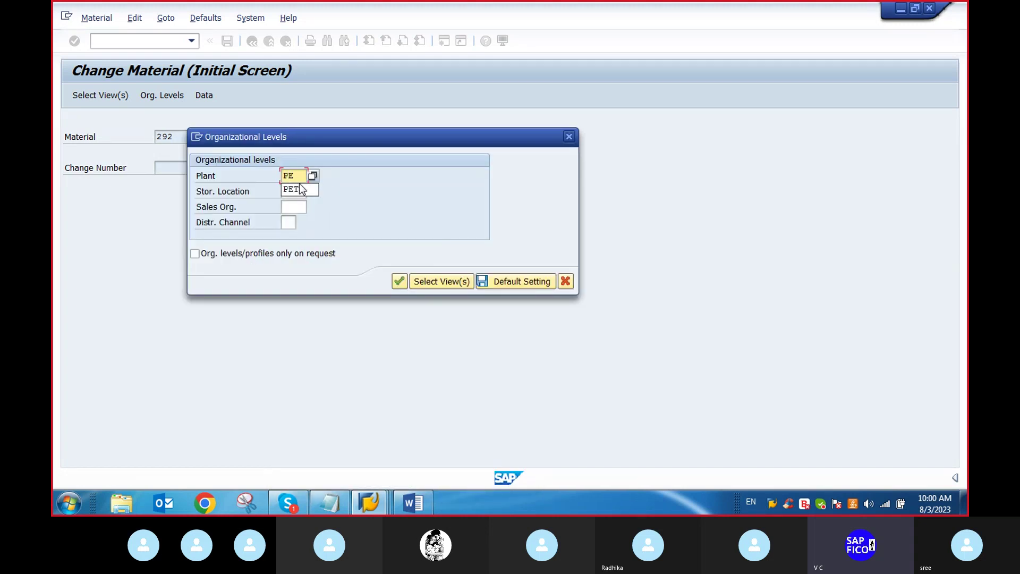
left_click(293, 190)
left_click(294, 193)
type("P")
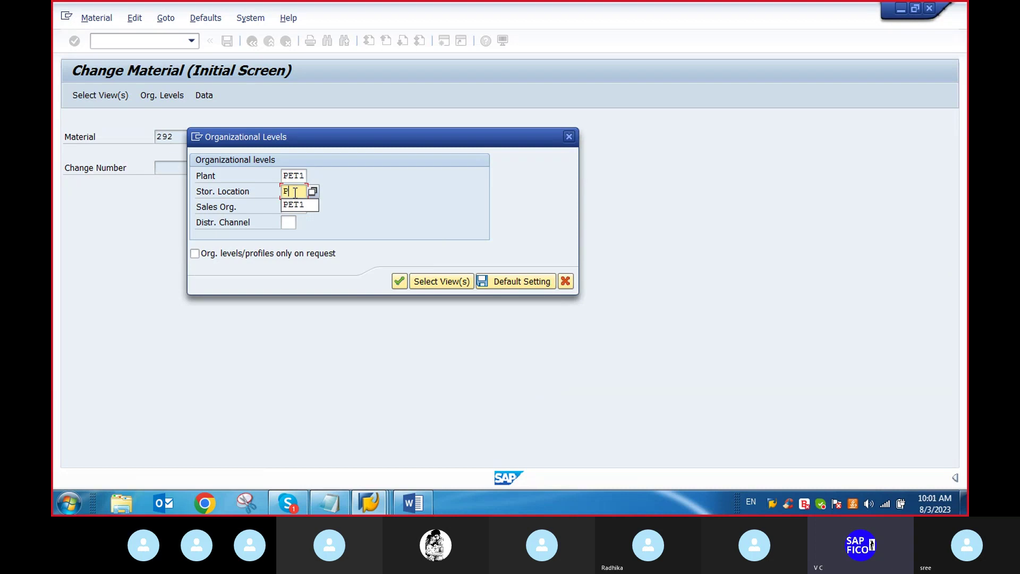
left_click(294, 205)
type("P")
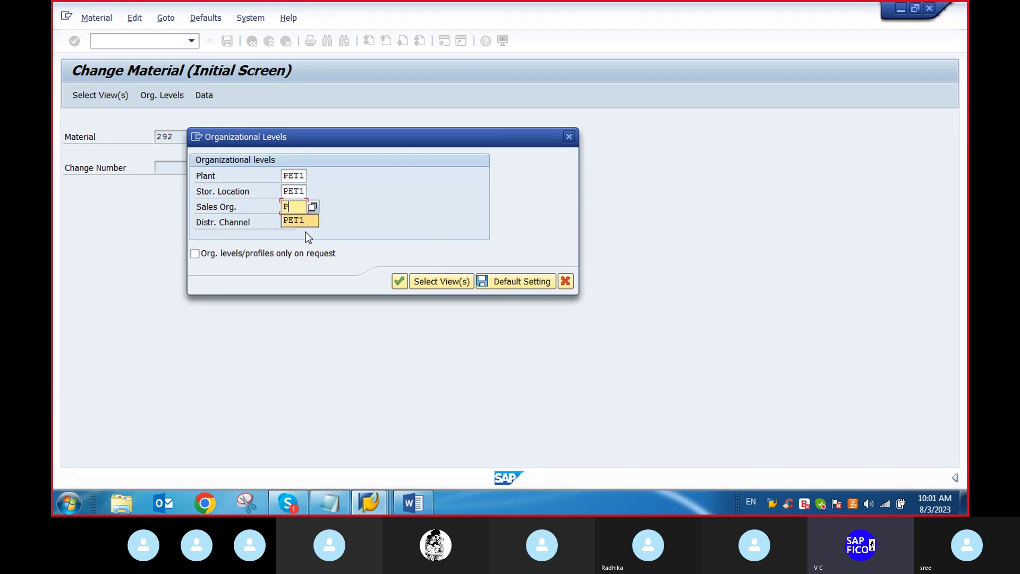
left_click(298, 220)
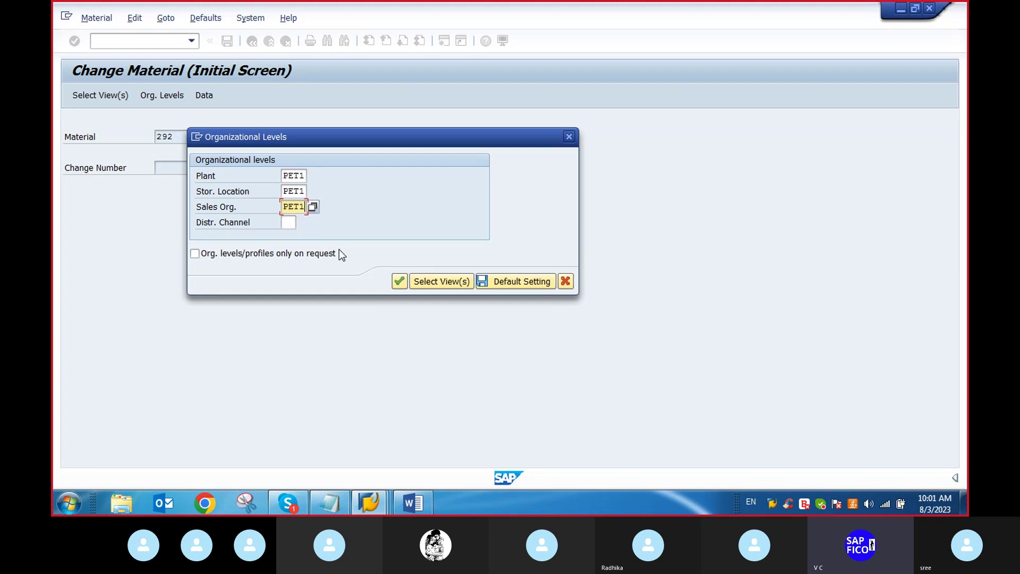
left_click(291, 222)
type("P")
left_click(288, 235)
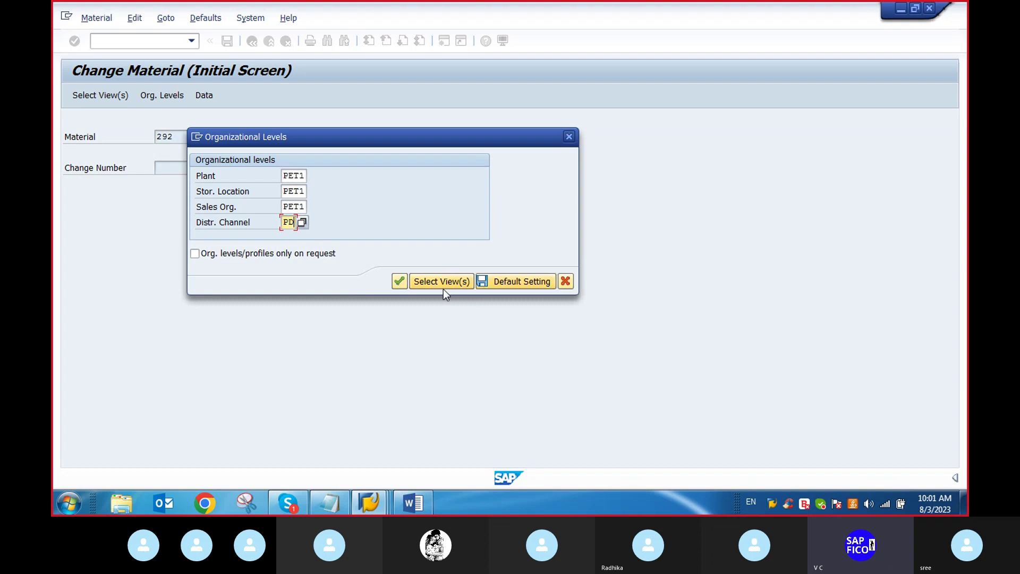
left_click(401, 282)
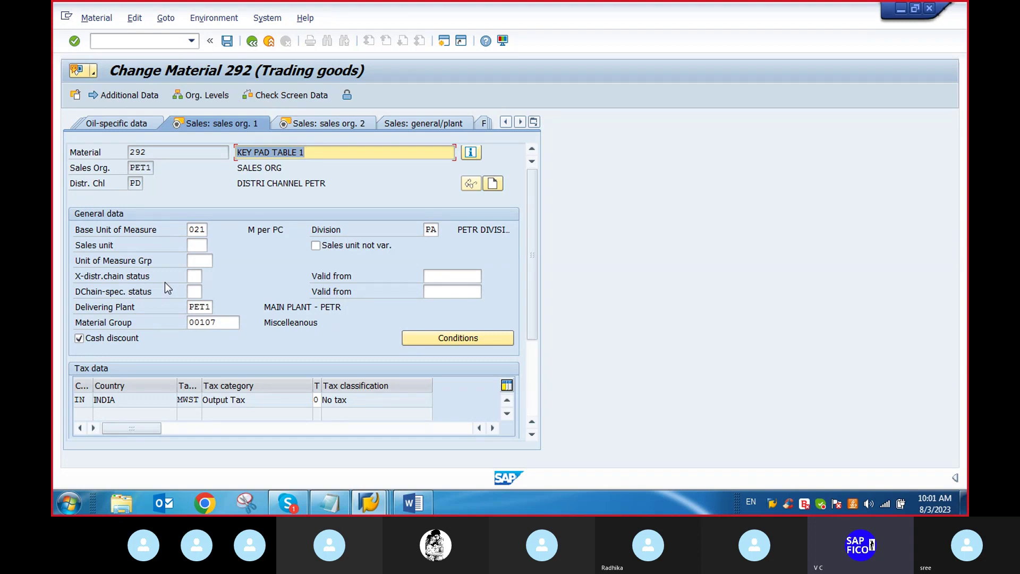
In the material's sales org. 2 data, choose account assignment group 01 (Trading goods) from the possible values and save.
left_click(311, 124)
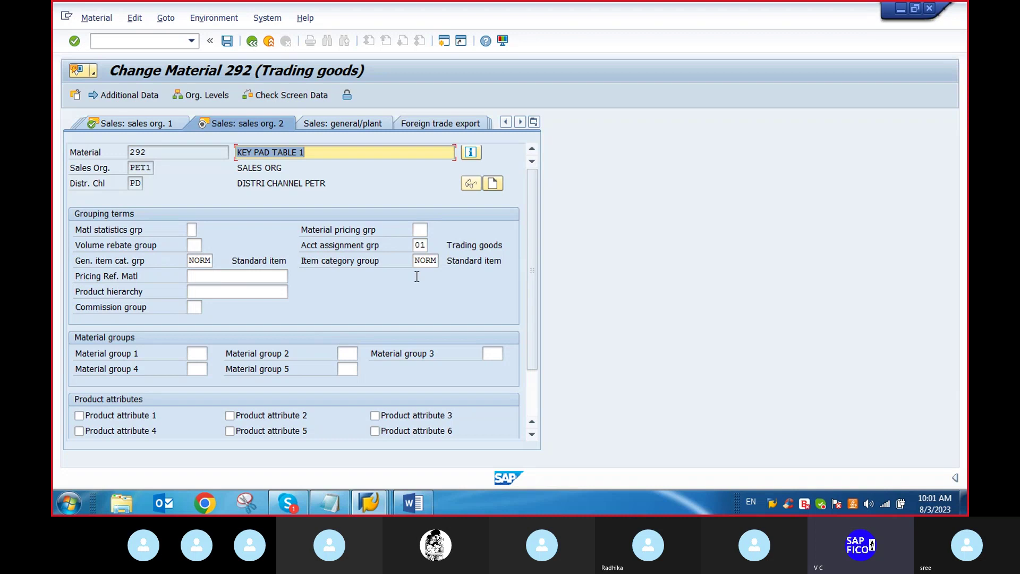
left_click(421, 245)
left_click(434, 246)
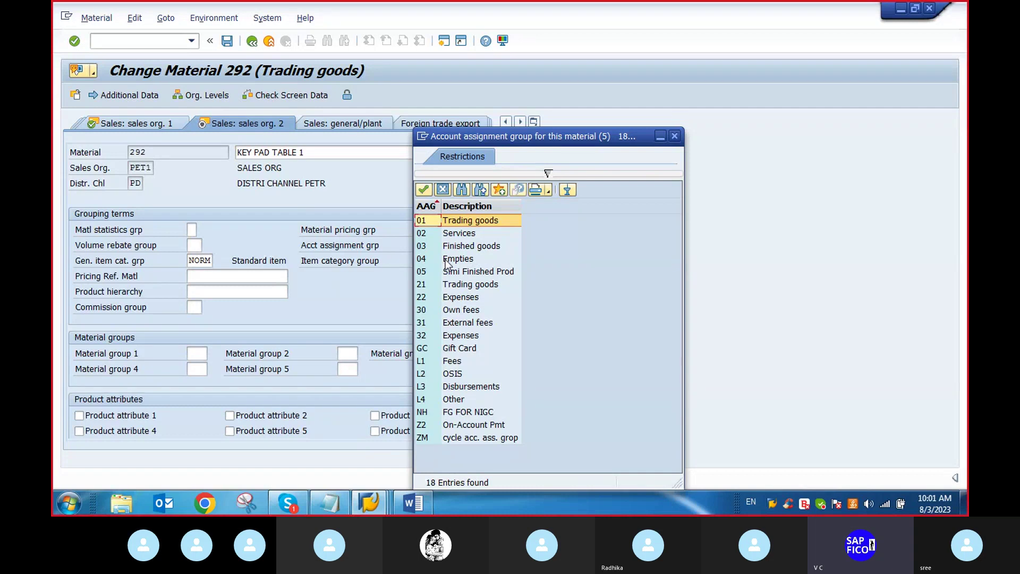
left_click(446, 223)
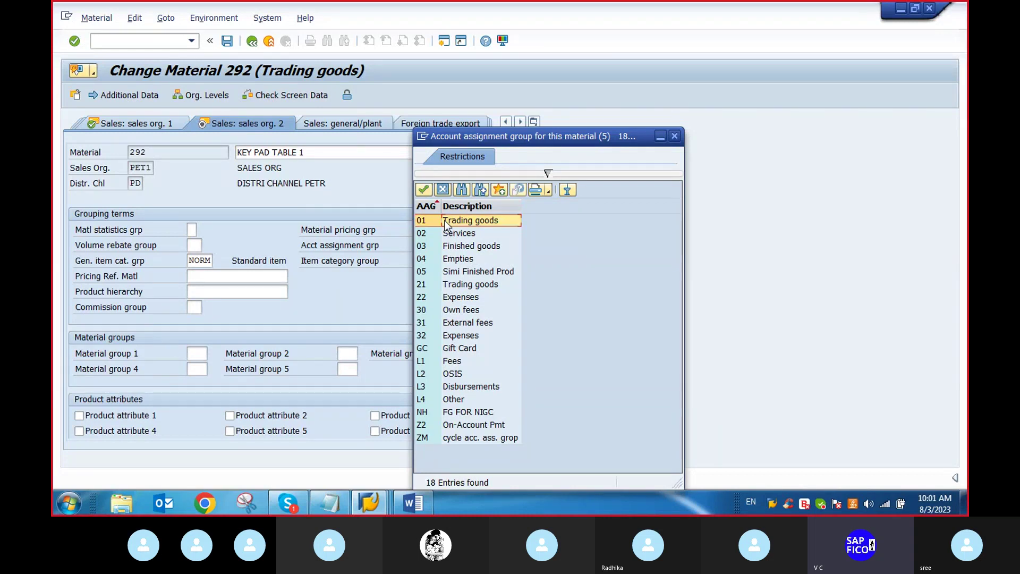
double_click(447, 223)
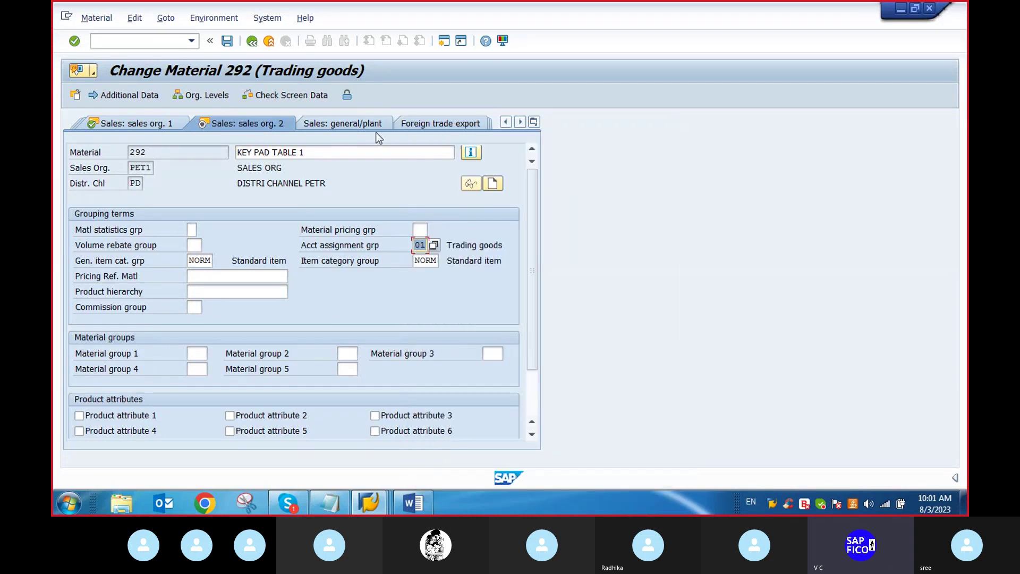
left_click(227, 41)
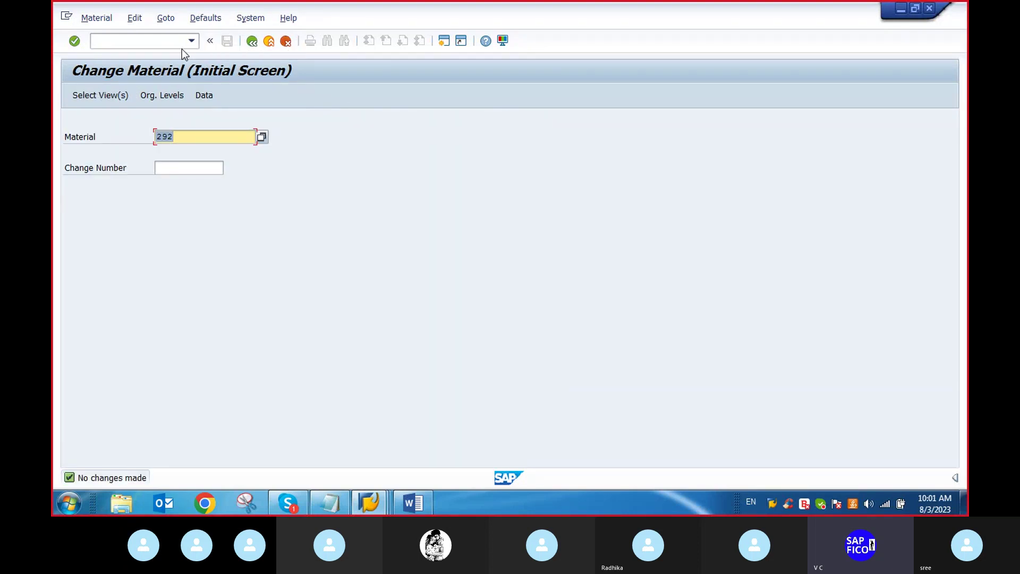
Run transaction VF02 and try to release the proposed billing document to accounting.
left_click(124, 42)
type("/n")
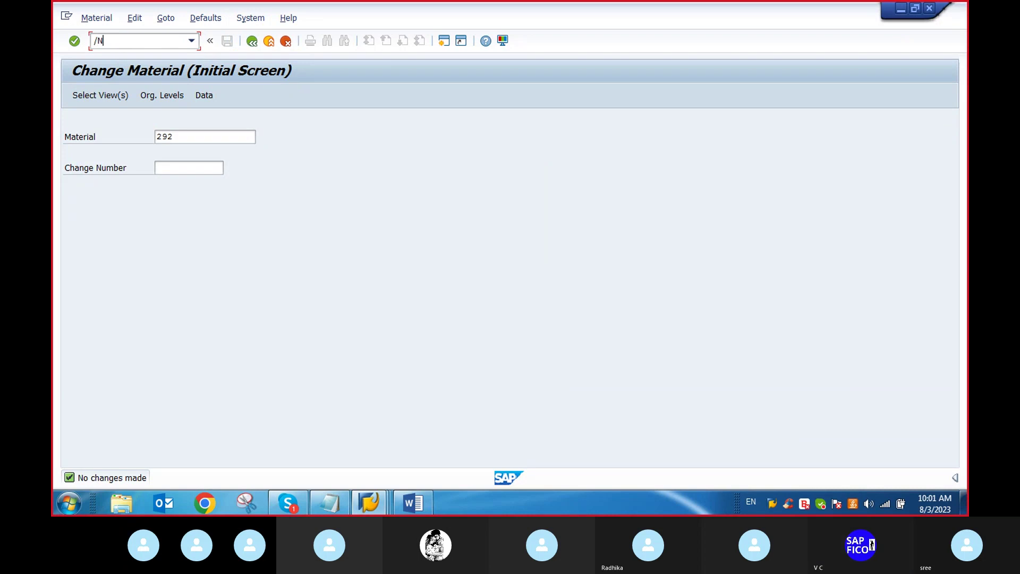
key("Return")
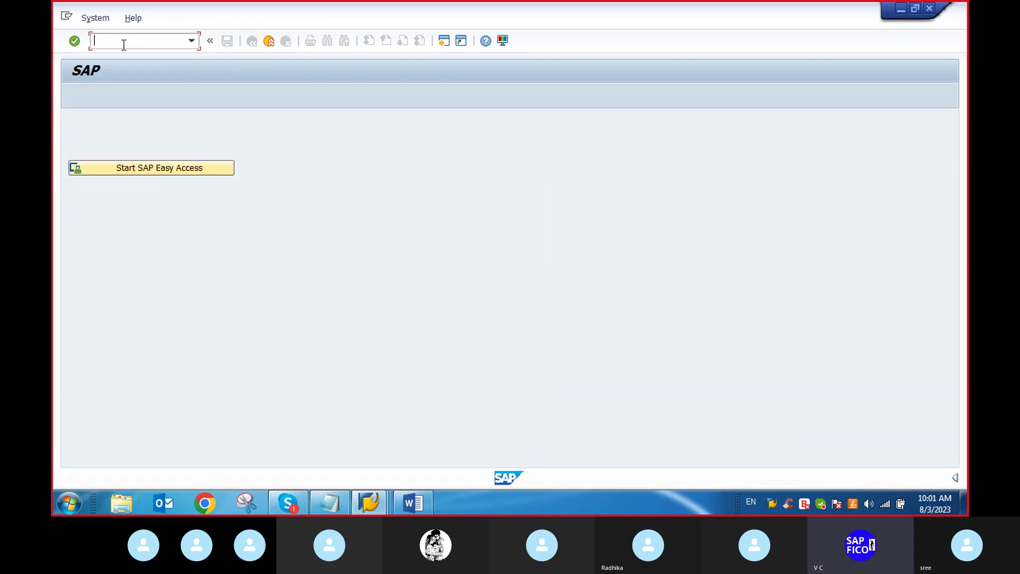
type("VF02")
key("Return")
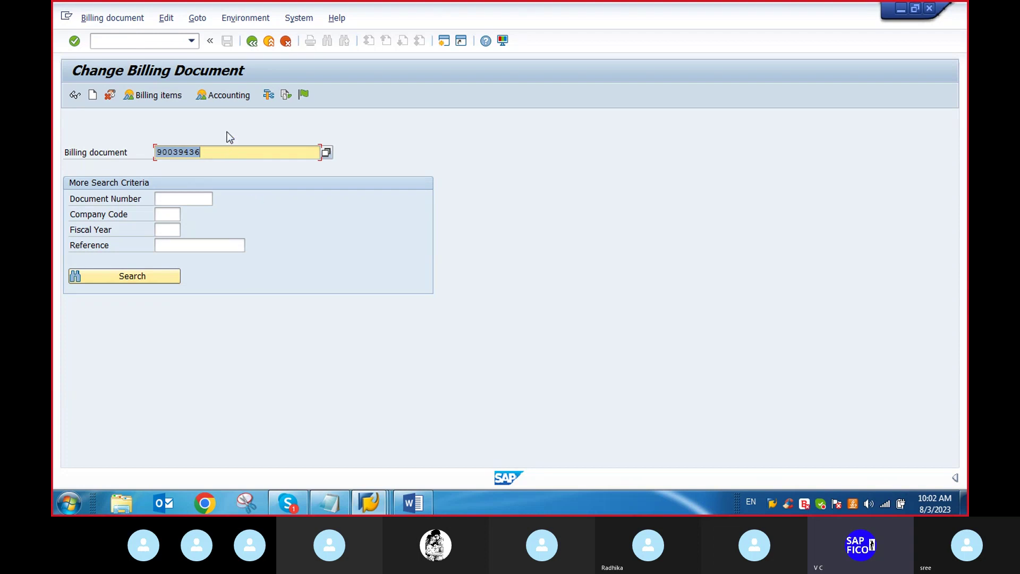
left_click(238, 18)
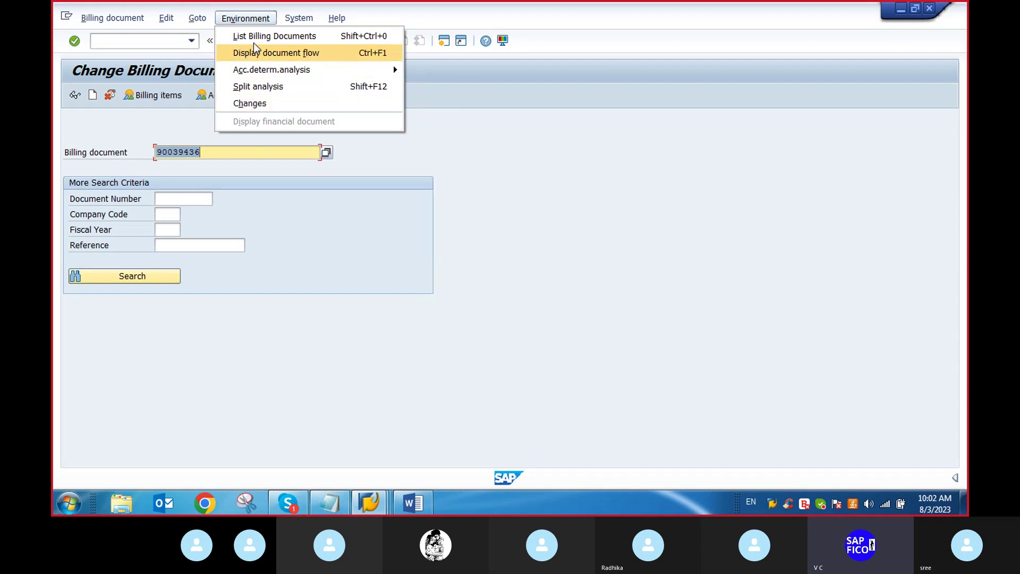
left_click(331, 162)
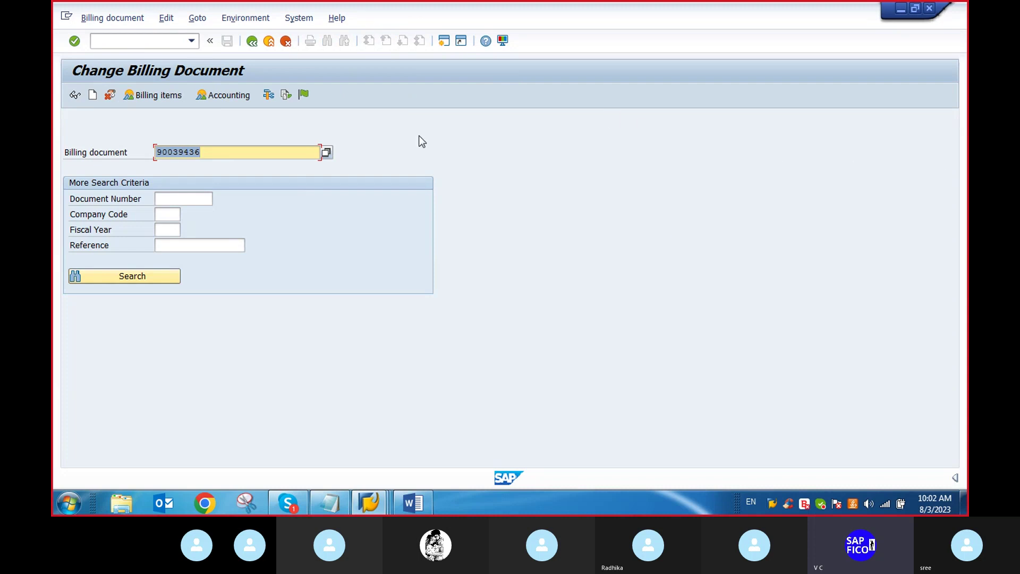
left_click(304, 96)
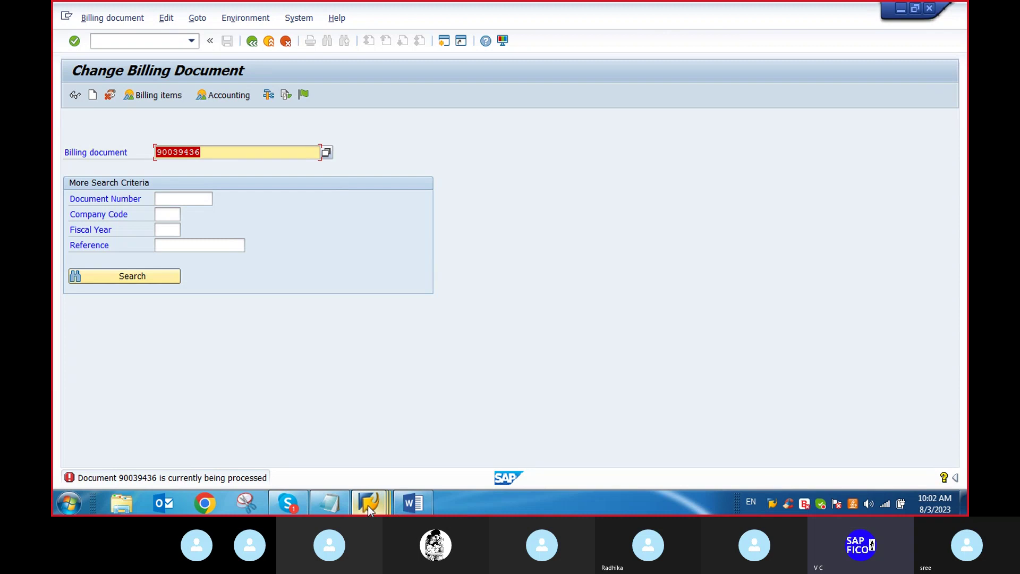
Exit the account determination analysis and its billing transaction in the other session, and return to the Change Billing Document session.
mouse_move(367, 505)
left_click(433, 433)
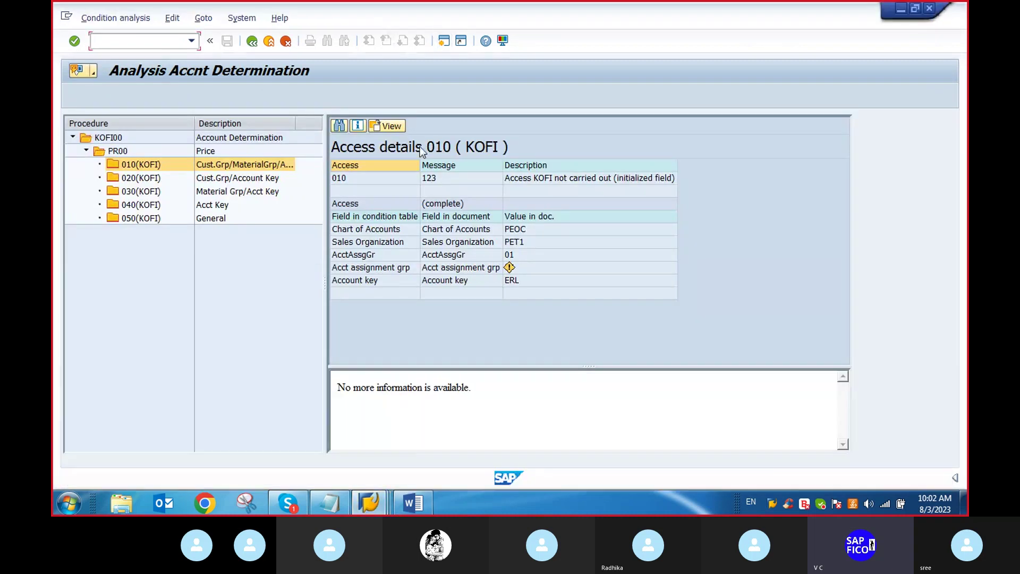
left_click(251, 42)
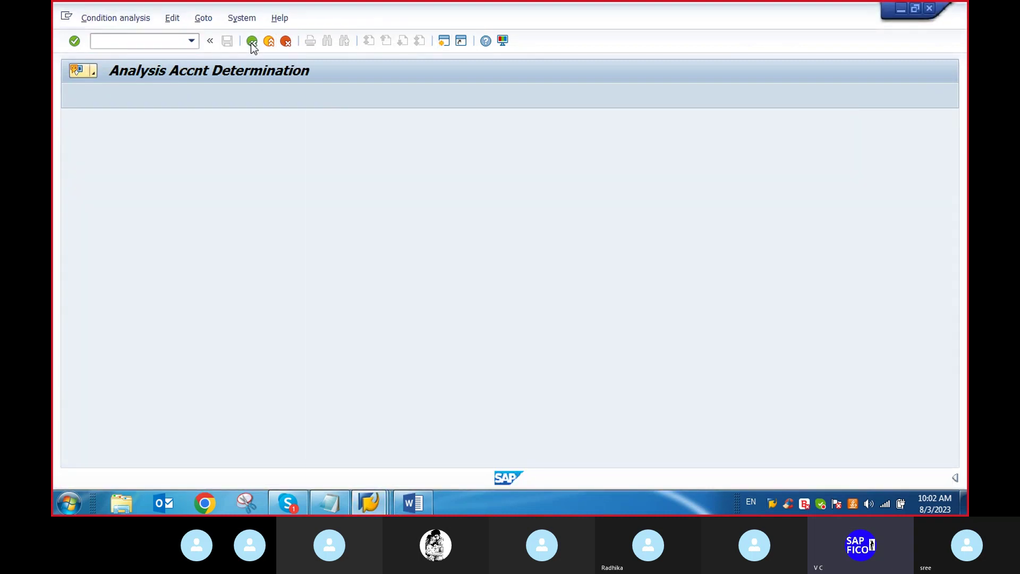
key("ctrl+slash")
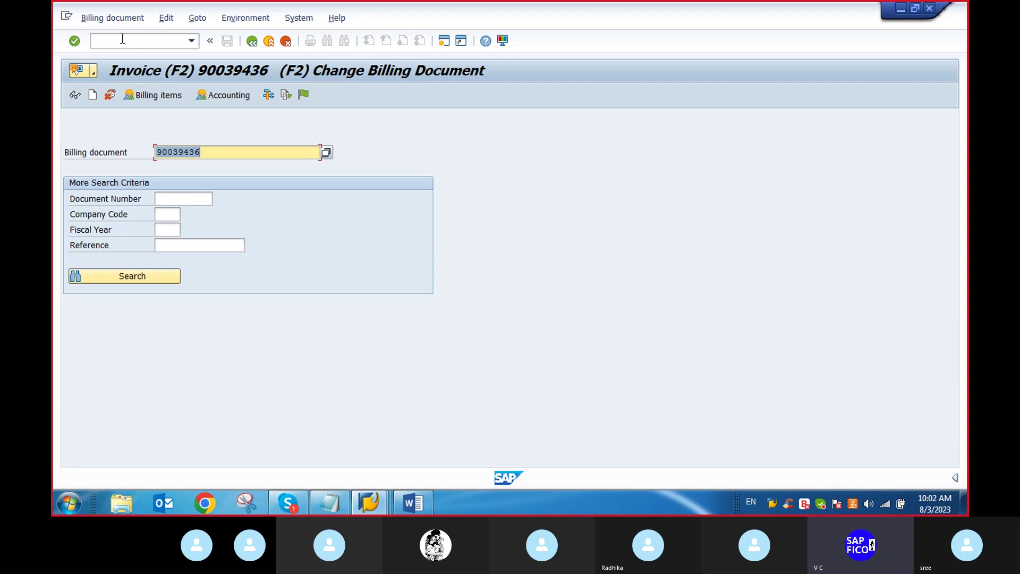
type("/N")
key("Return")
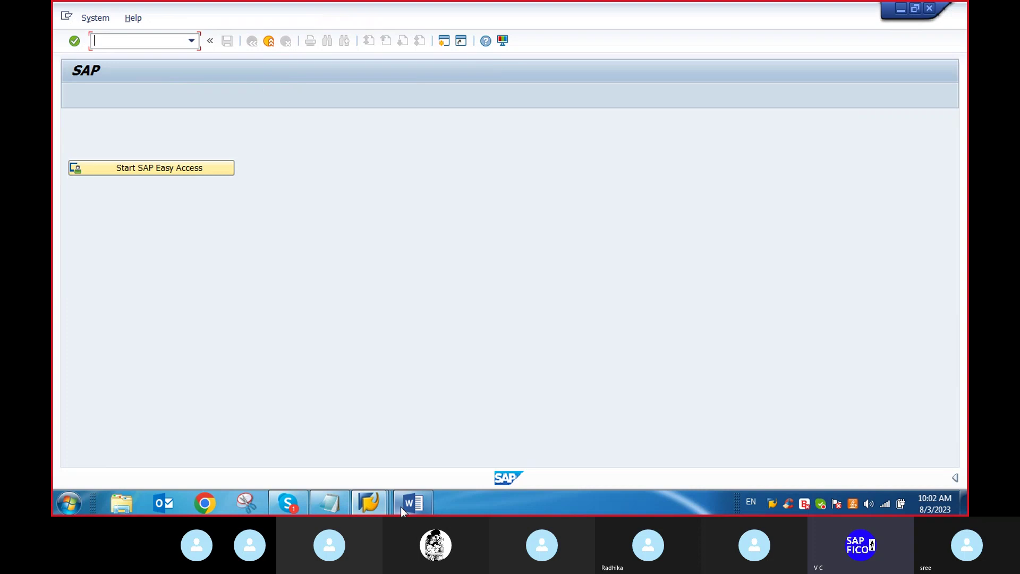
left_click(370, 501)
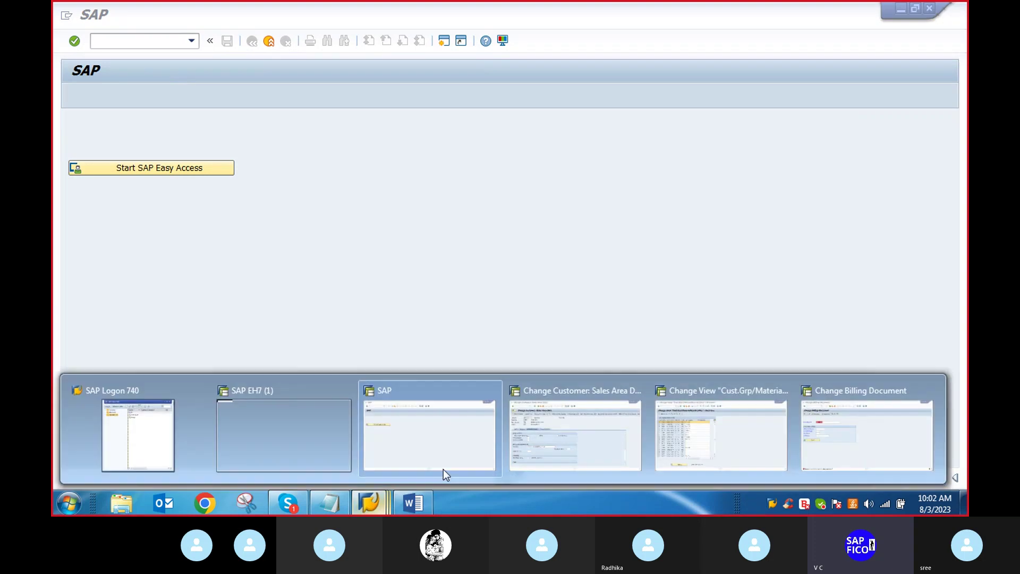
left_click(839, 442)
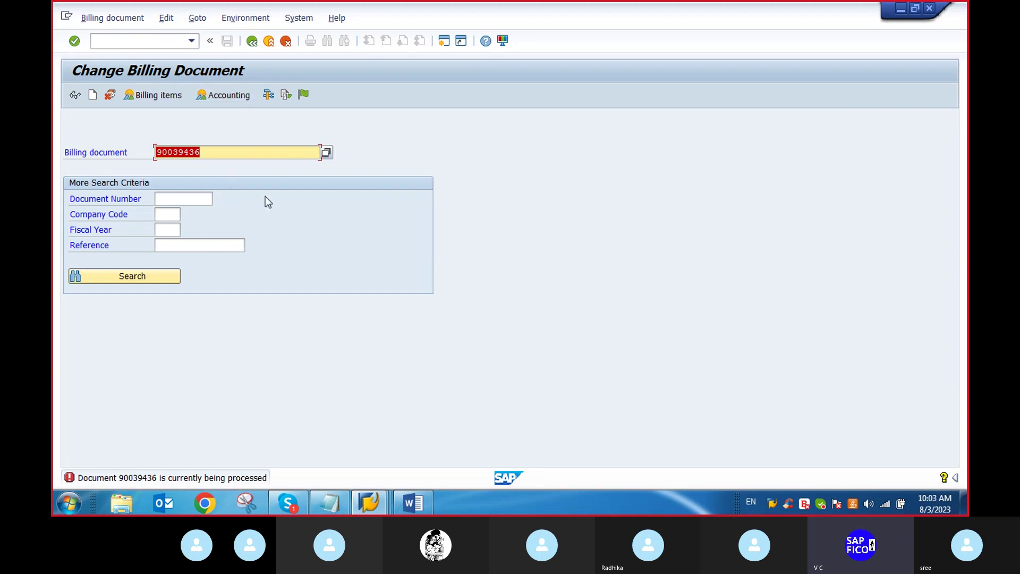
Try to release the billing document to accounting and open the details of the status message.
left_click(303, 96)
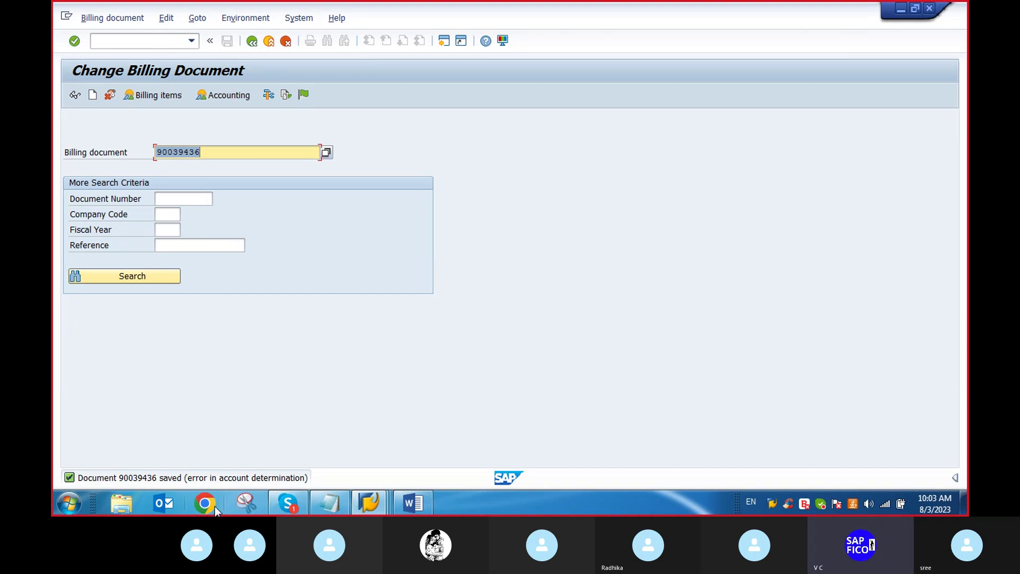
double_click(238, 477)
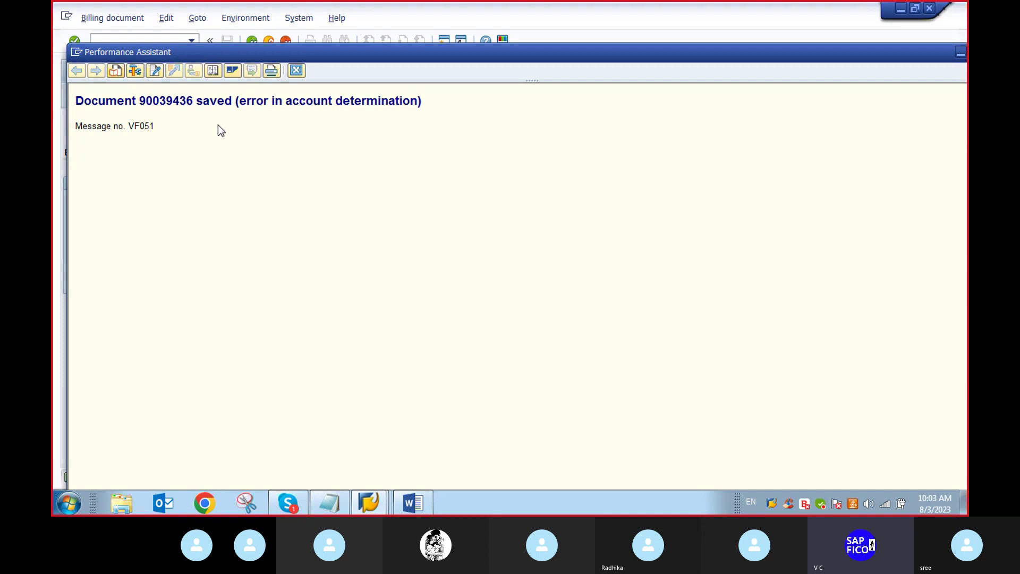
Switch to the empty session and run transaction VKOA to reach the G/L account assignment tables.
left_click(378, 505)
left_click(382, 435)
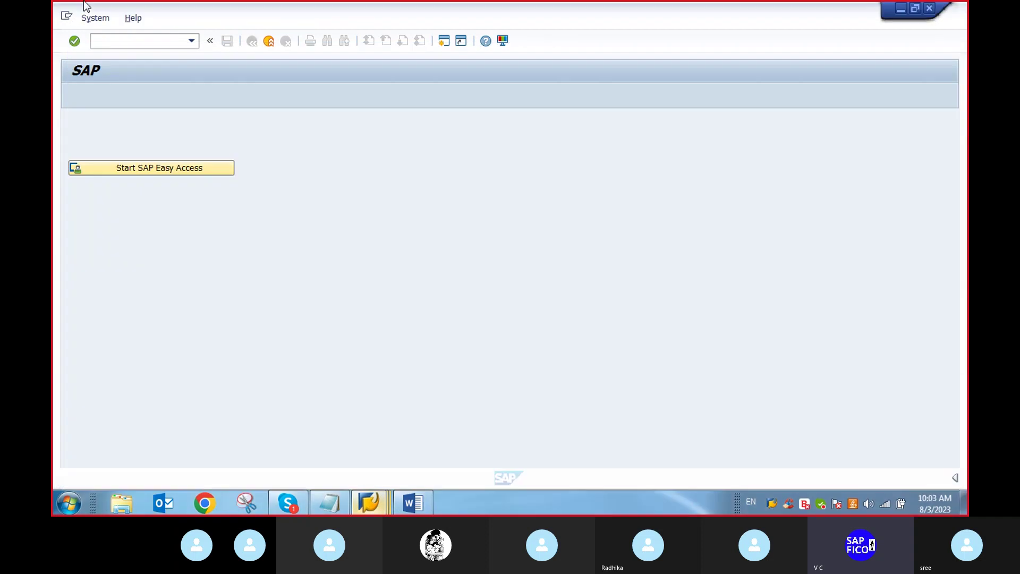
type("VK0")
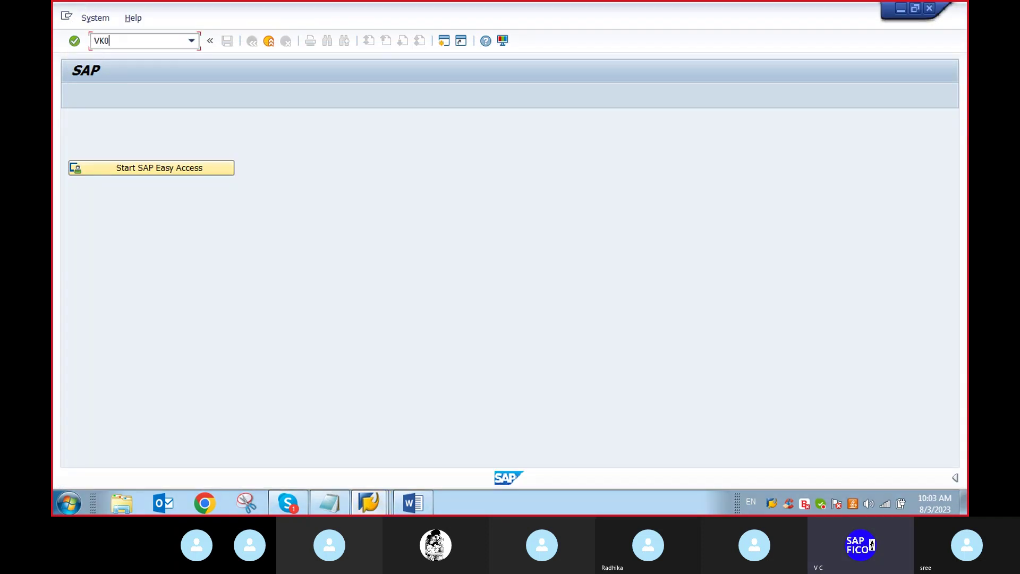
key("BackSpace")
type("OA")
key("Return")
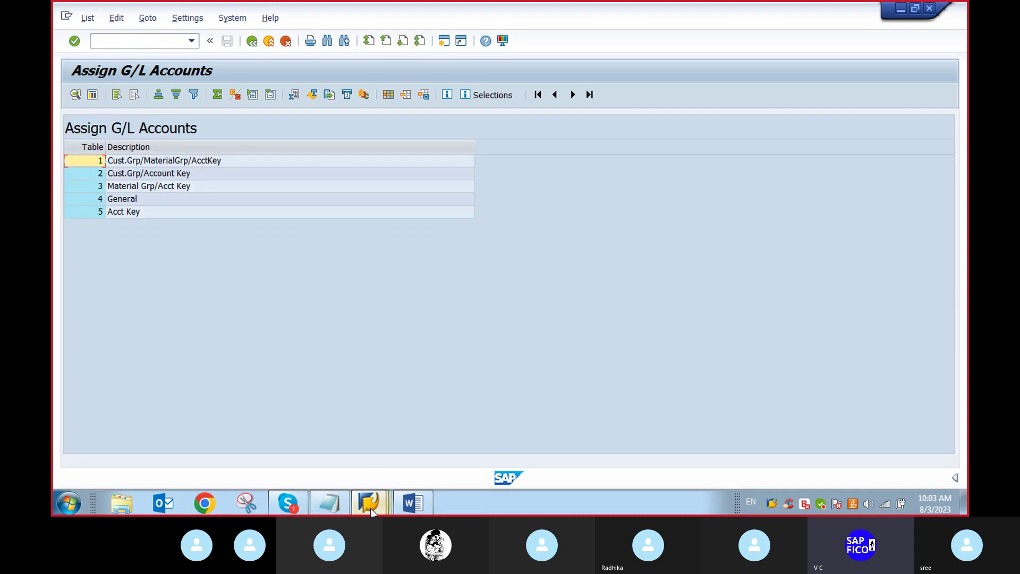
Try to open the Cust.Grp/MaterialGrp/AcctKey table and decline displaying the locked data.
left_click(369, 503)
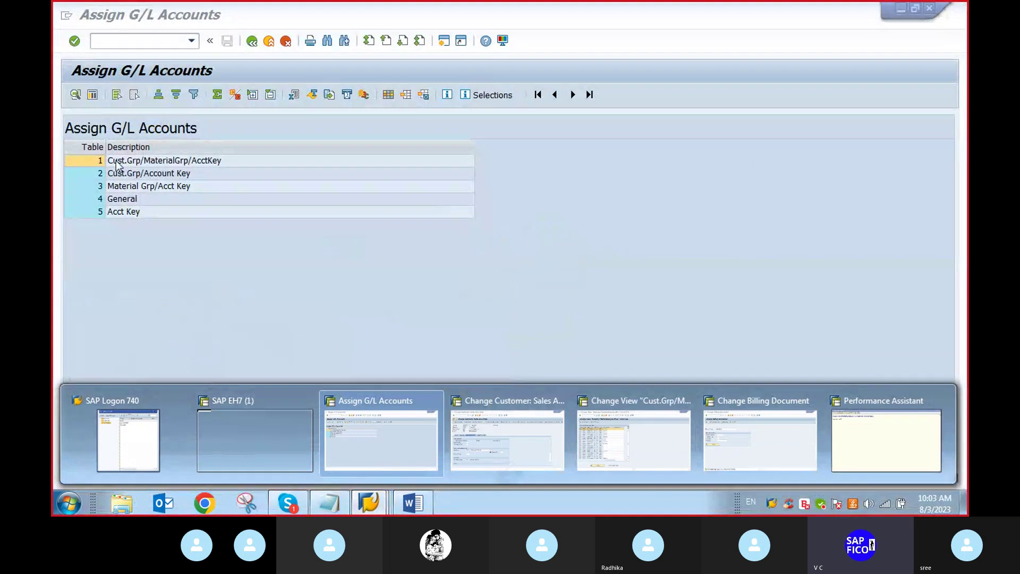
left_click(381, 440)
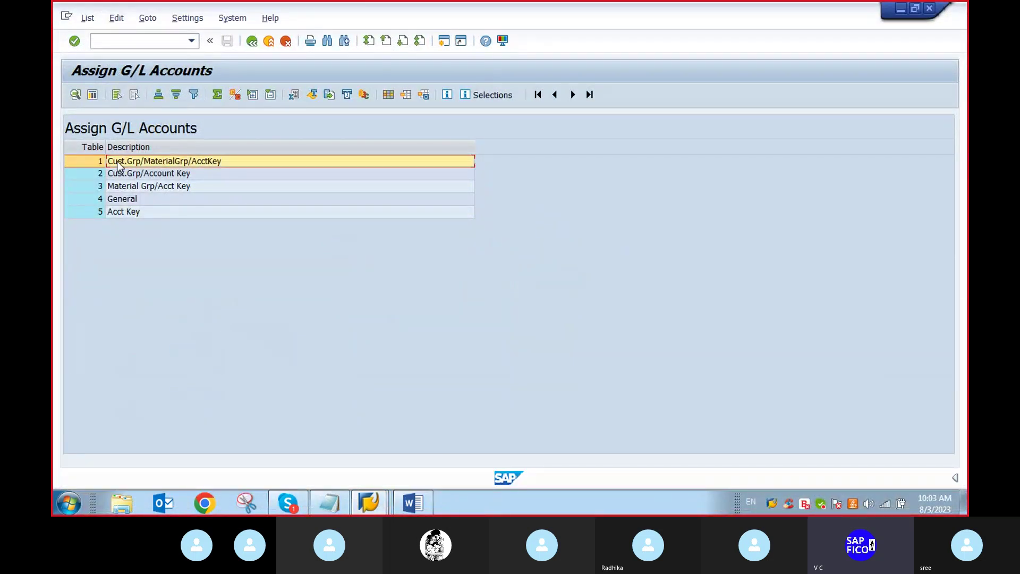
double_click(117, 162)
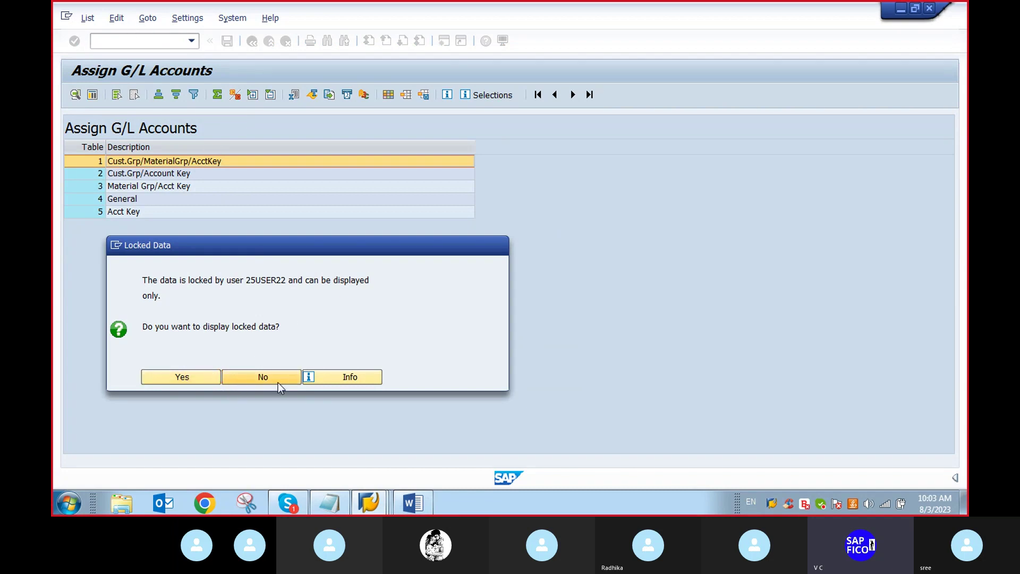
key("Return")
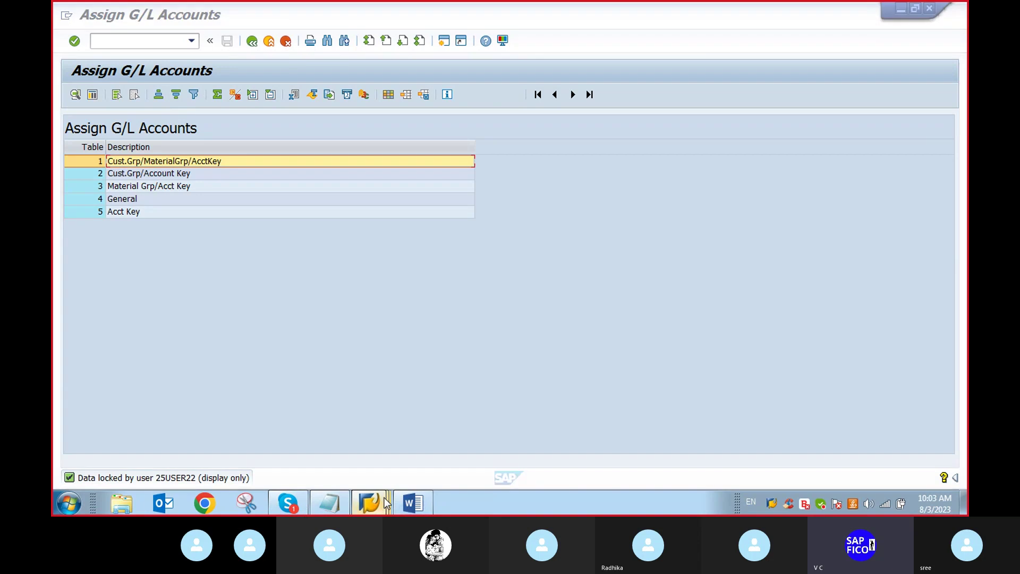
Exit the Cust.Grp/MaterialGrp/AcctKey view in the other session to release its lock.
mouse_move(368, 502)
left_click(618, 445)
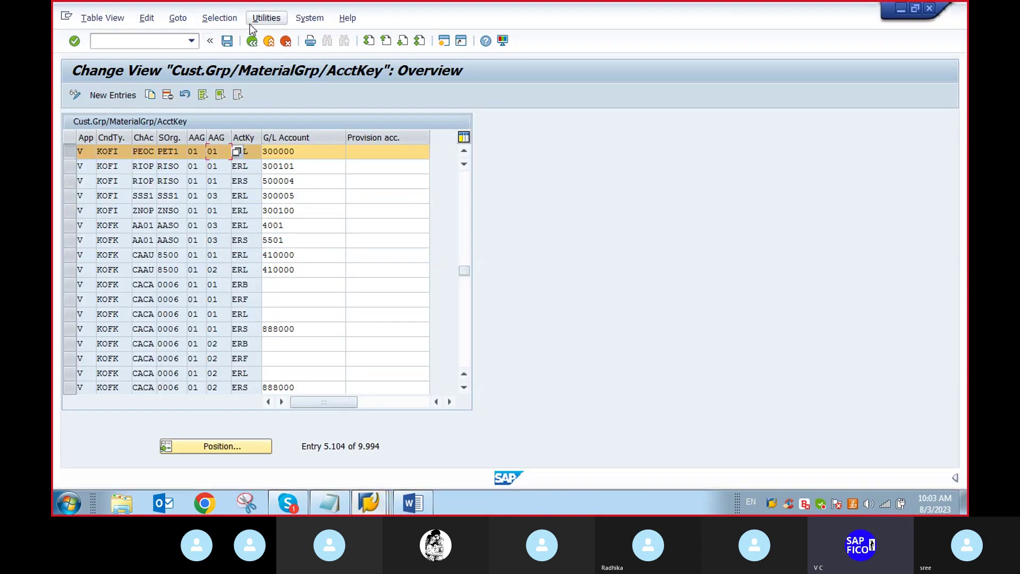
left_click(129, 40)
type("/n")
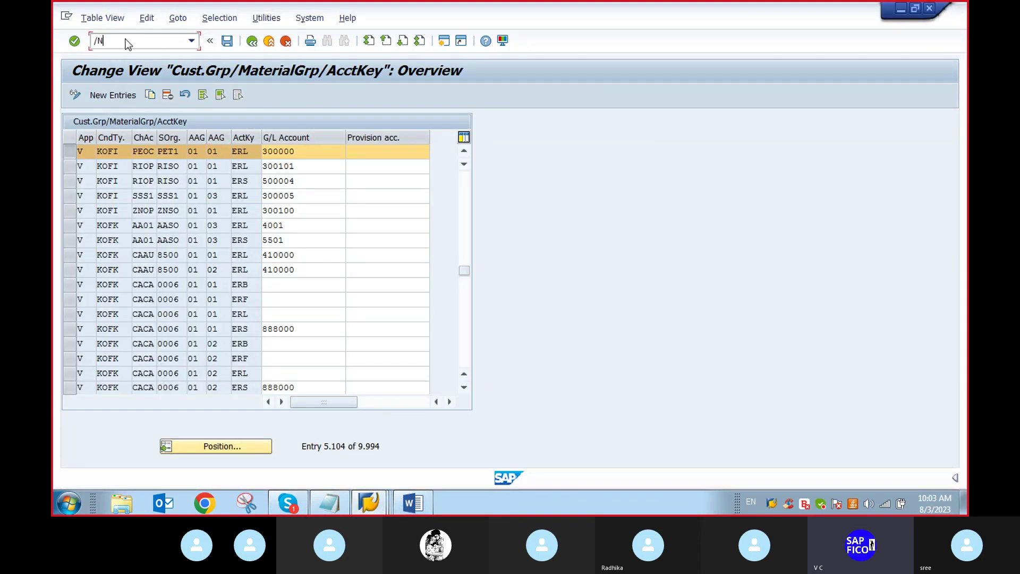
key("Return")
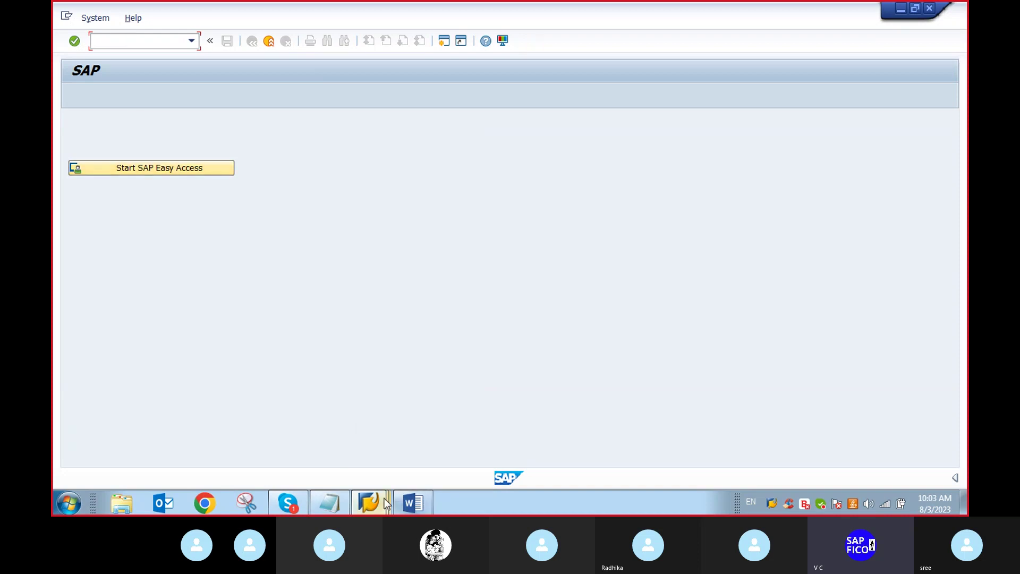
Return to the Assign G/L Accounts session and open the Cust.Grp/MaterialGrp/AcctKey table for editing.
left_click(369, 502)
left_click(365, 434)
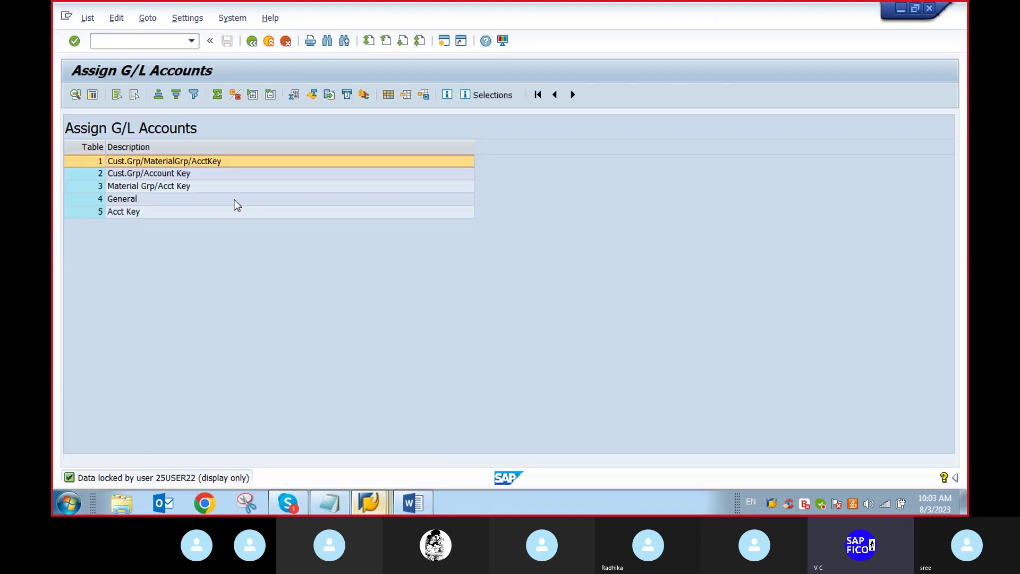
double_click(123, 161)
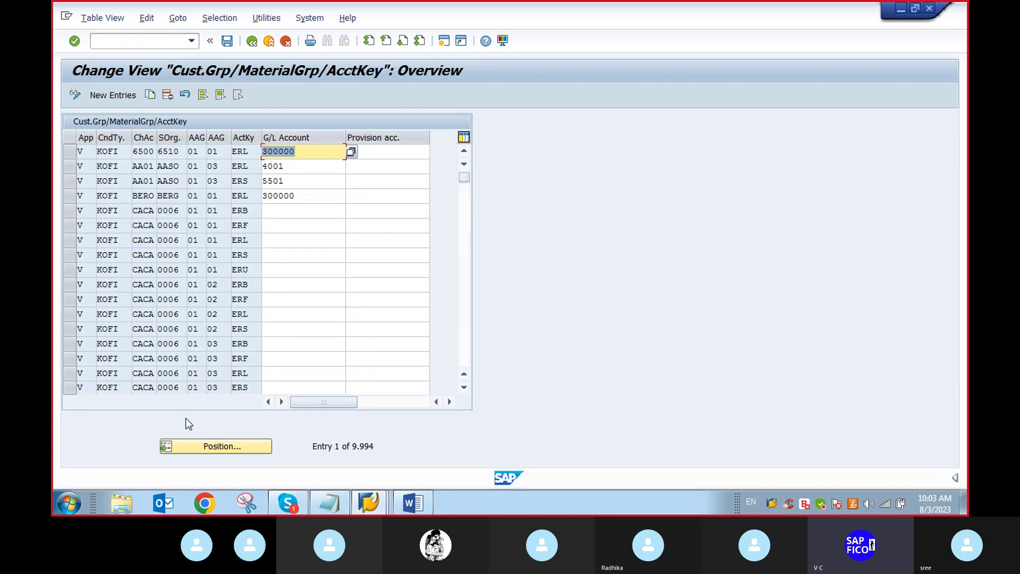
Position the table on application V, condition type KOFI and chart of accounts PEOC.
left_click(215, 447)
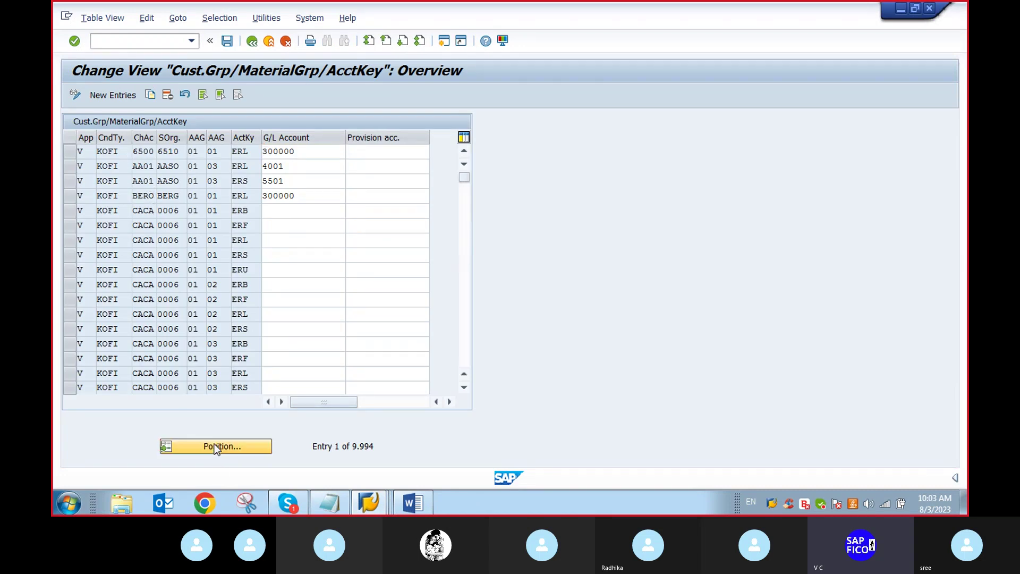
type("V")
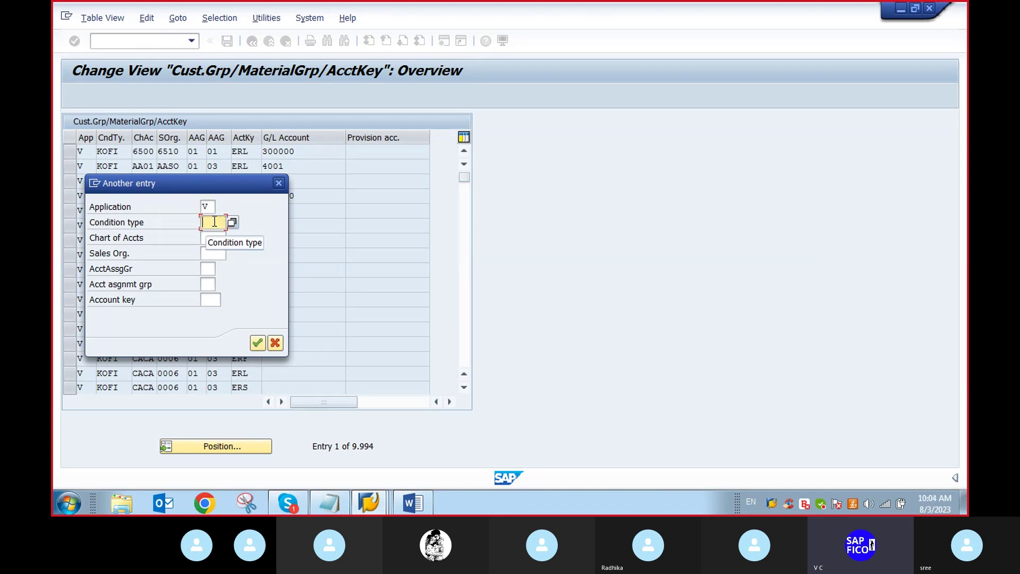
type("KOFI")
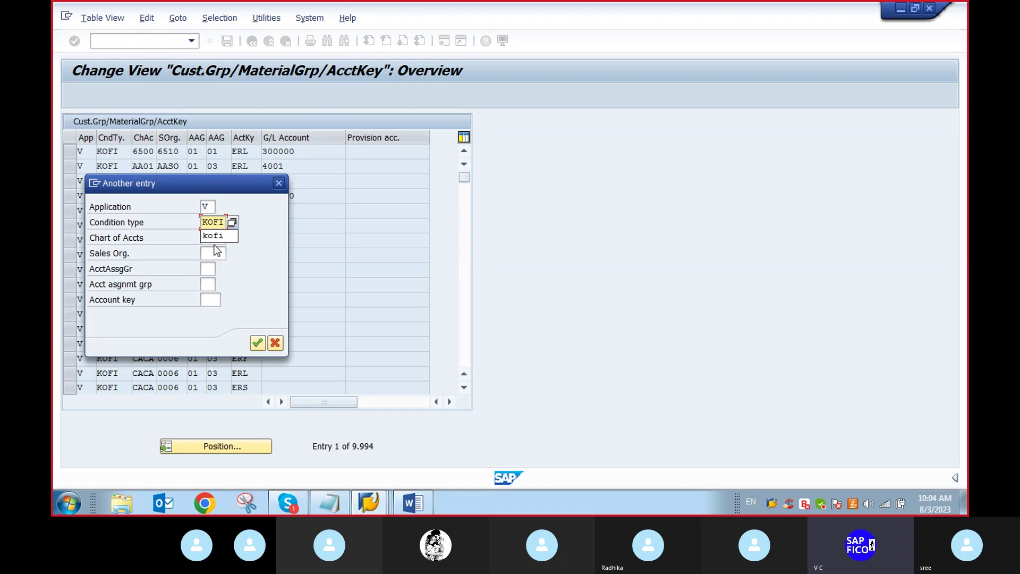
left_click(213, 239)
type("PEOC")
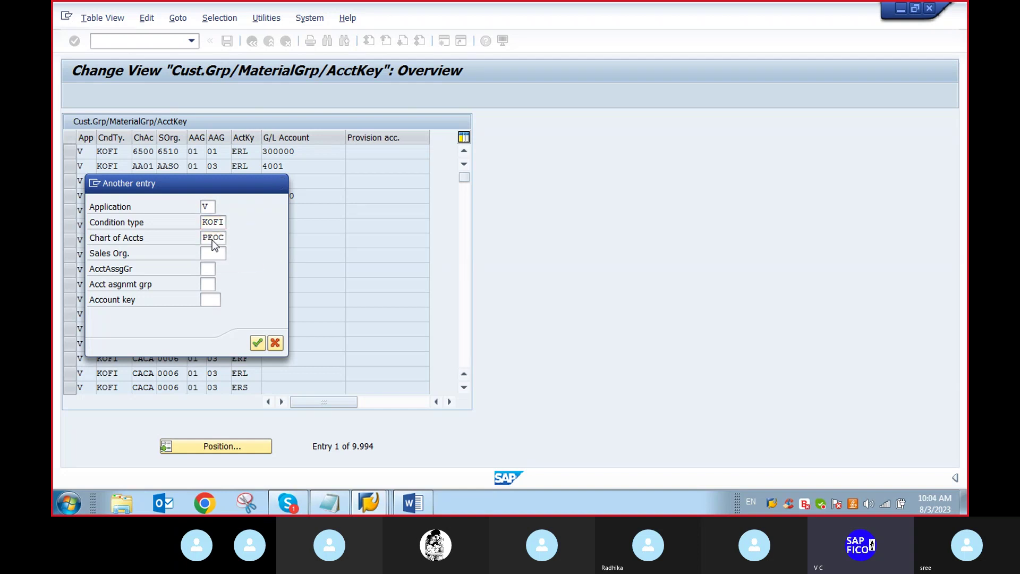
key("Return")
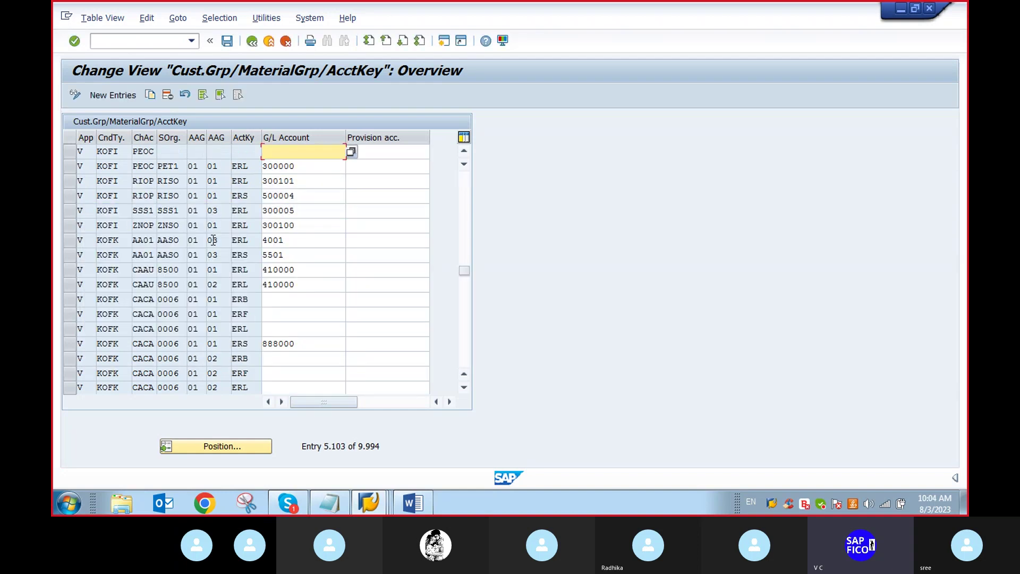
Delete the incomplete PEOC entry that has no sales organization and save under the fi-sd integration customizing request.
left_click(75, 168)
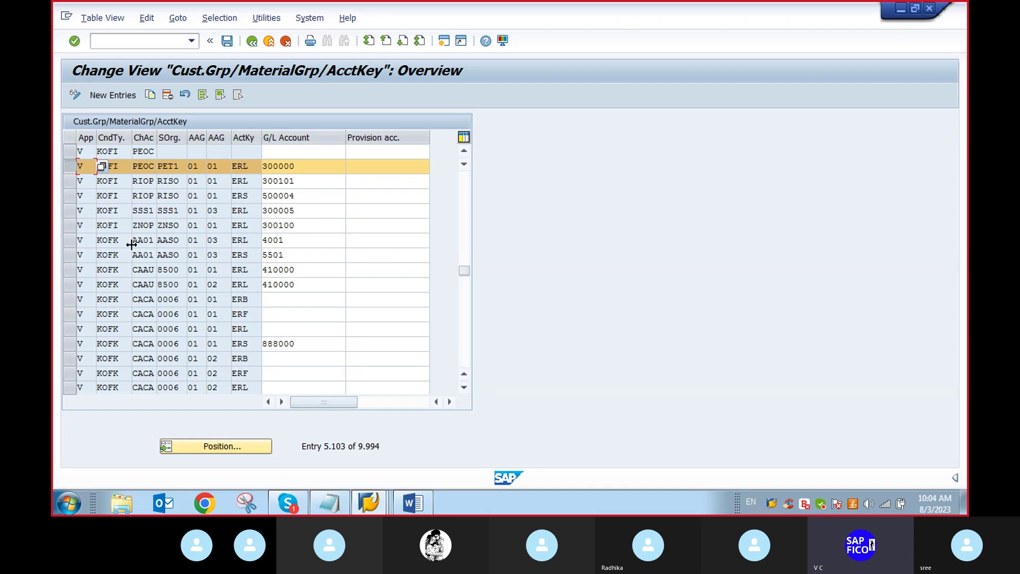
left_click(70, 151)
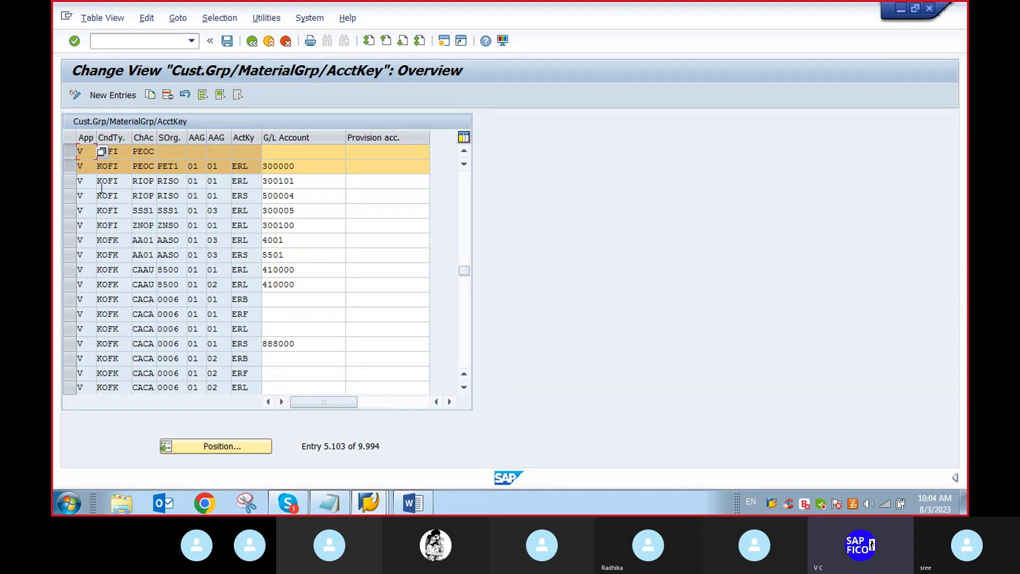
left_click(74, 166)
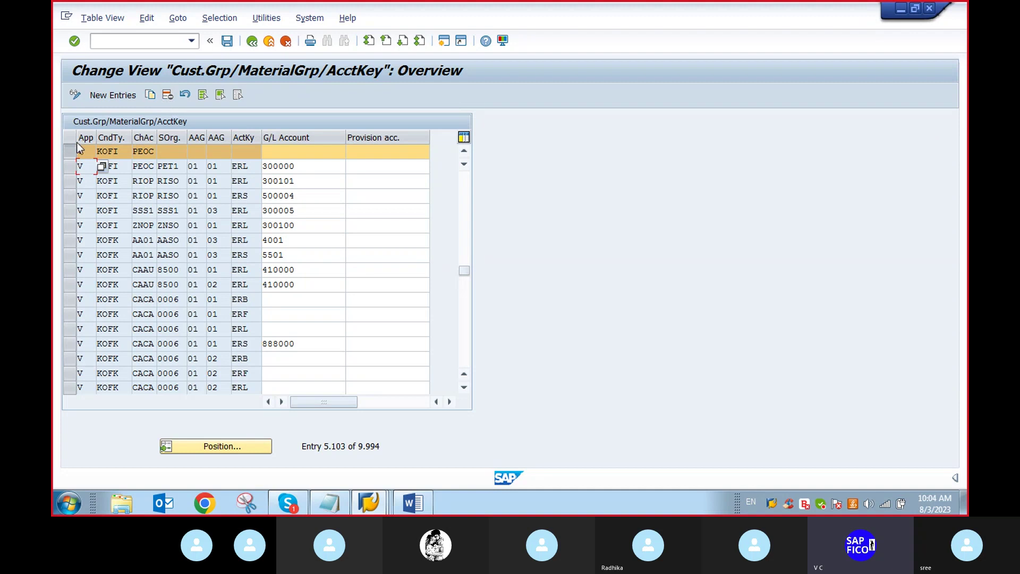
left_click(168, 98)
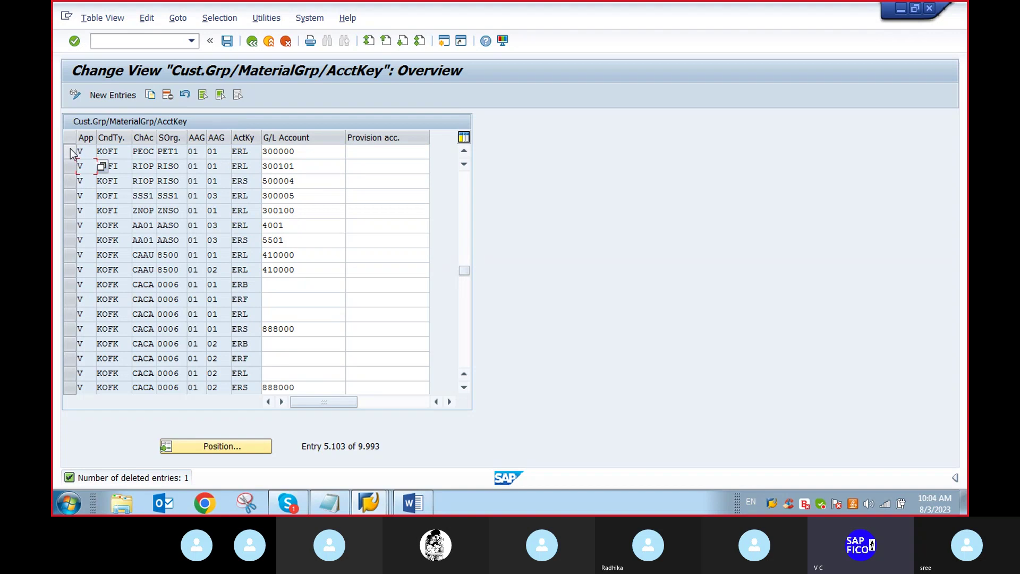
left_click(226, 41)
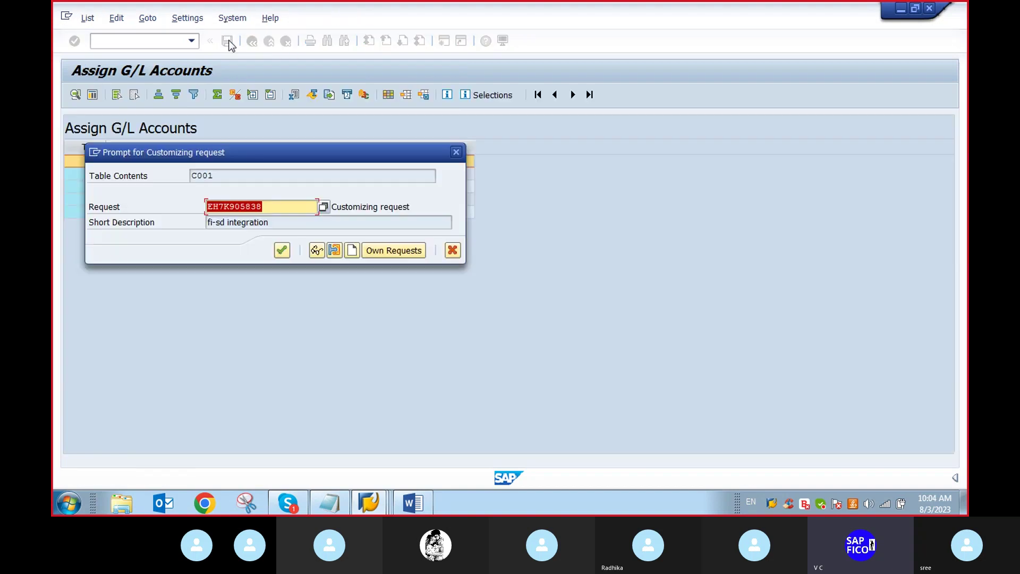
left_click(282, 250)
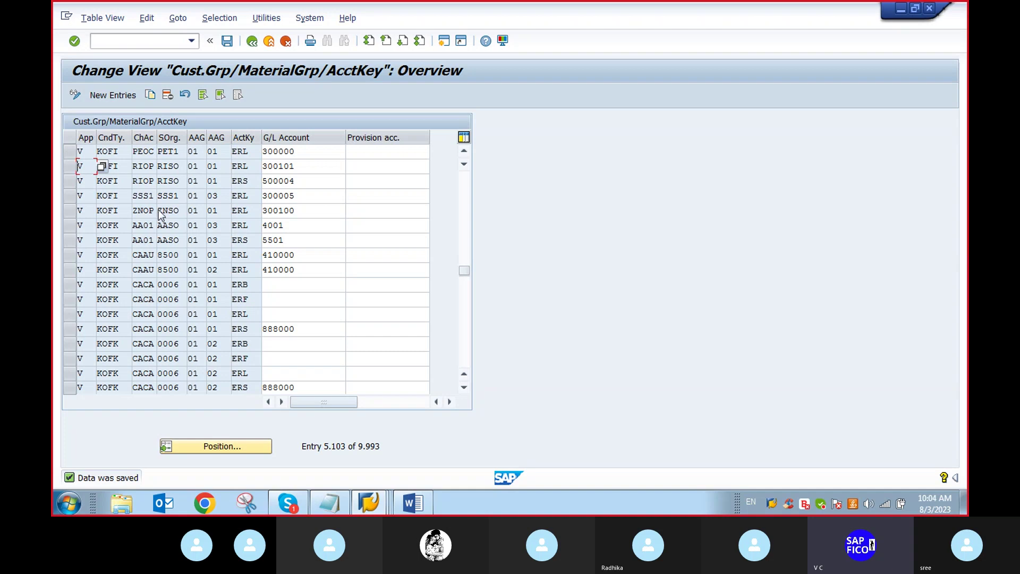
Exit the Cust.Grp/MaterialGrp/AcctKey view and its transaction.
left_click(135, 42)
type("/n")
key("Return")
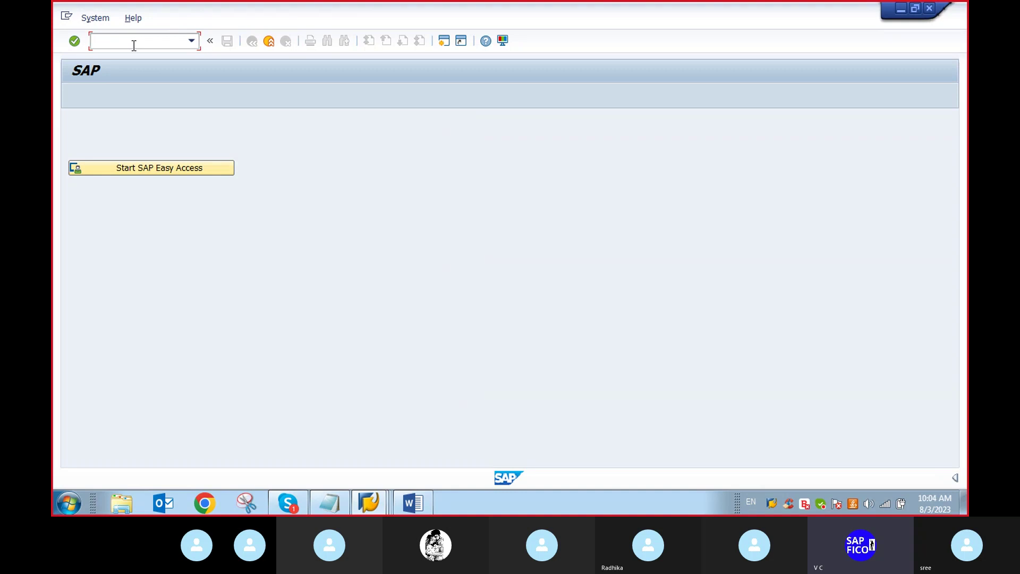
Return to the Change Billing Document session and try again to release the billing document to accounting.
left_click(374, 505)
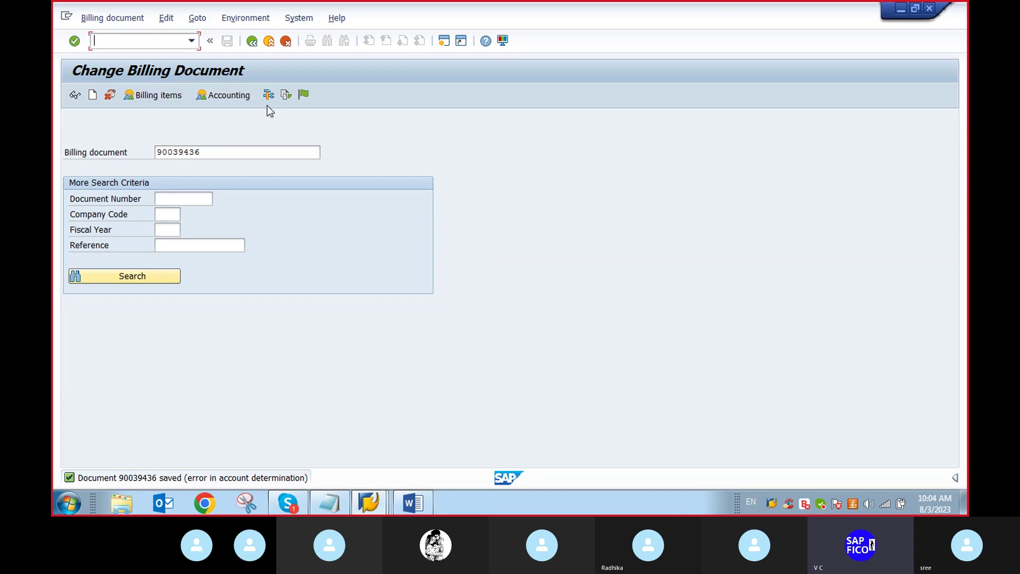
left_click(303, 95)
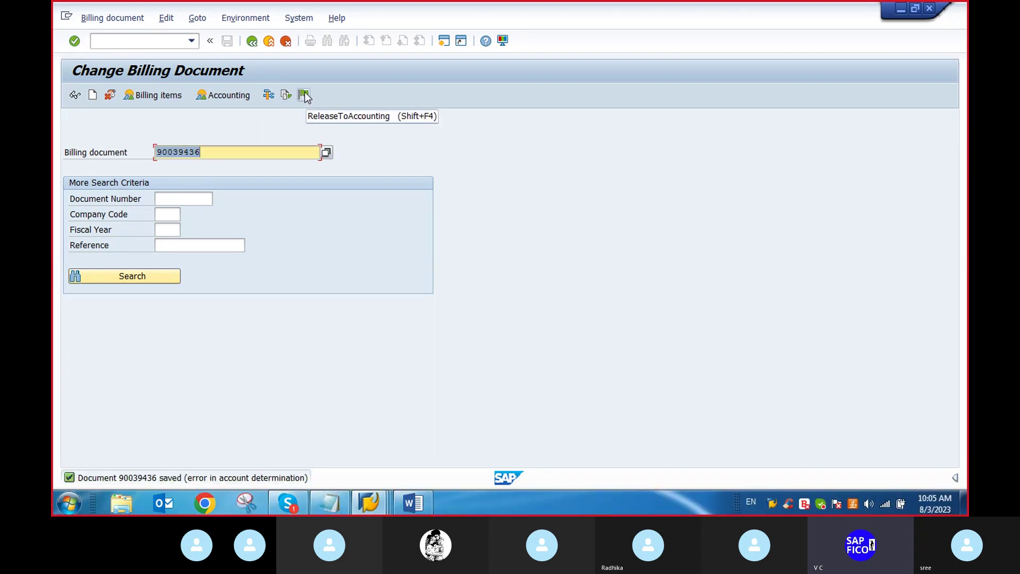
left_click(302, 96)
Exit the Change Billing Document transaction.
left_click(117, 41)
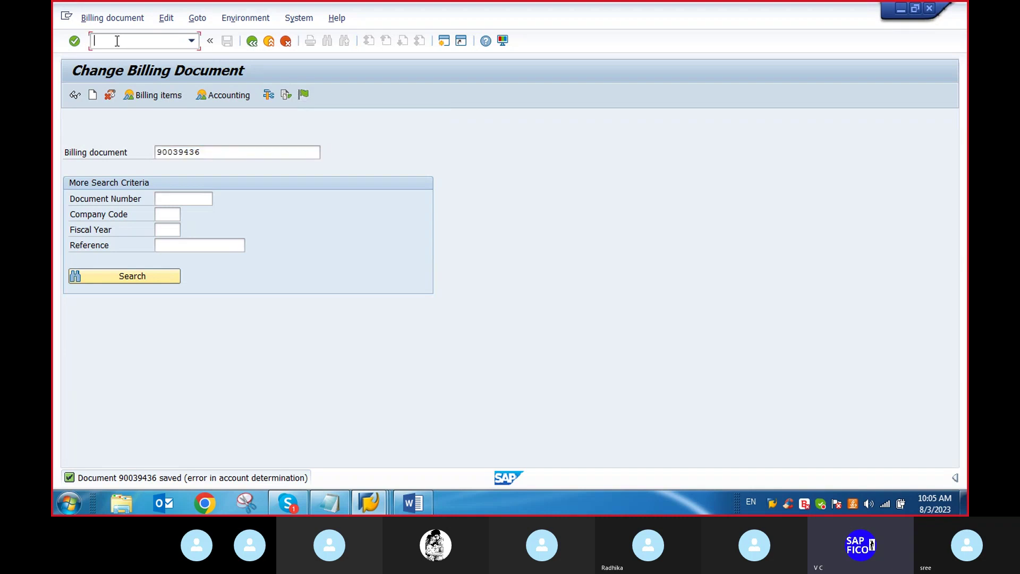
type("/n")
key("Return")
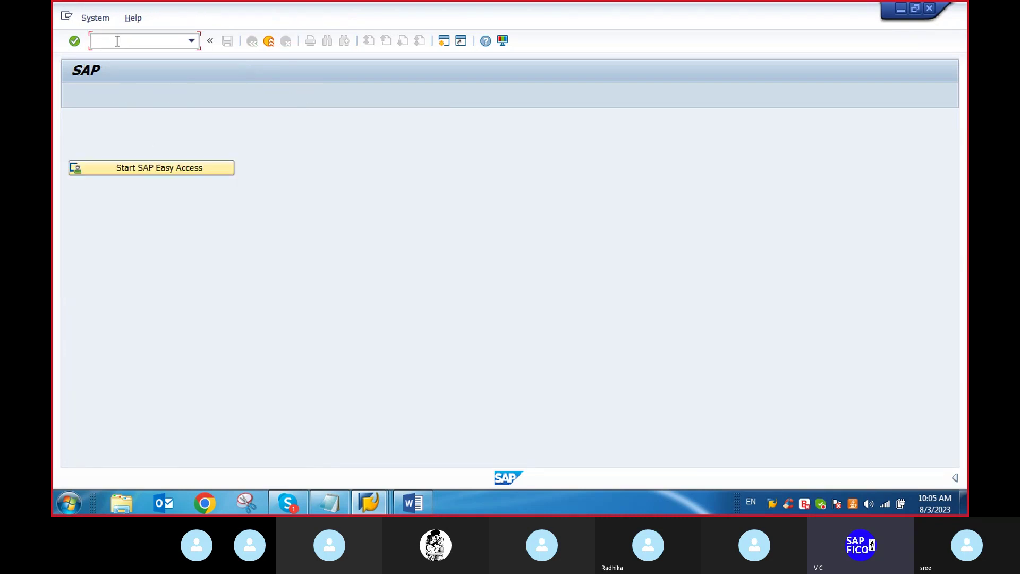
type("VL02N")
key("Return")
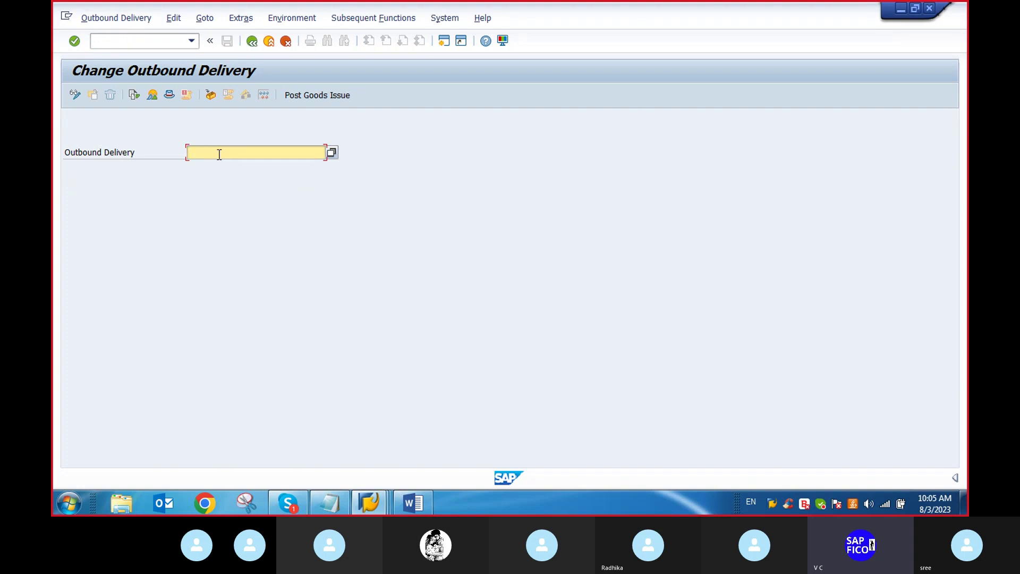
left_click(117, 41)
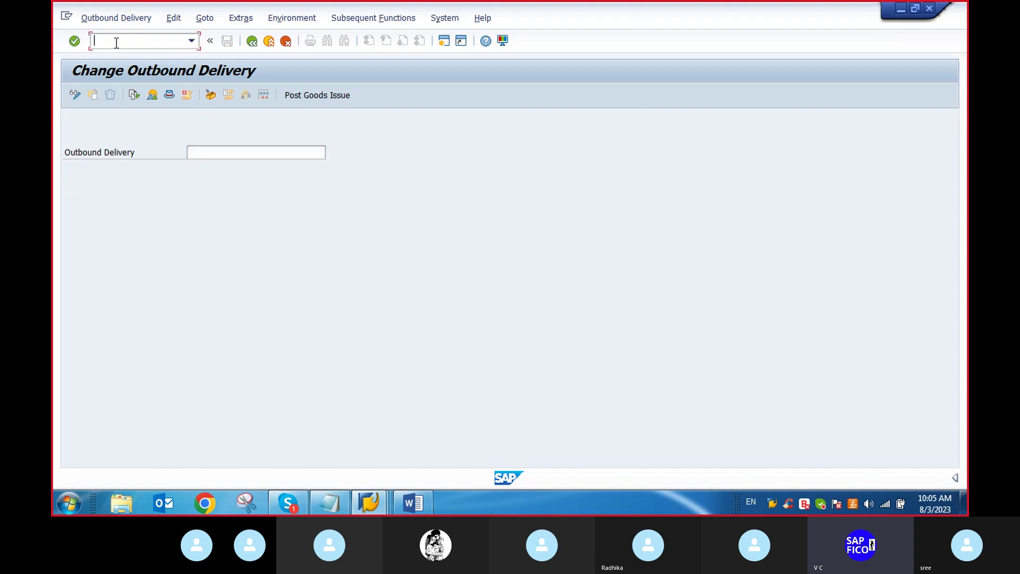
type("VF")
key("BackSpace")
key("BackSpace")
type("/N")
key("Return")
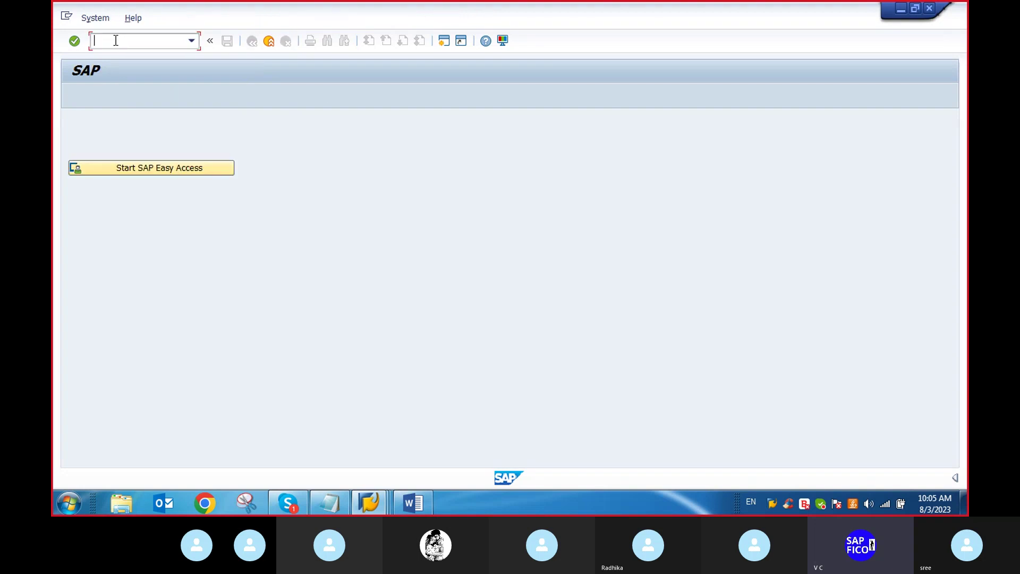
Open transaction VFX3 and list the billing documents awaiting release to accounting for sales organization PET1.
type("VFX3")
key("Return")
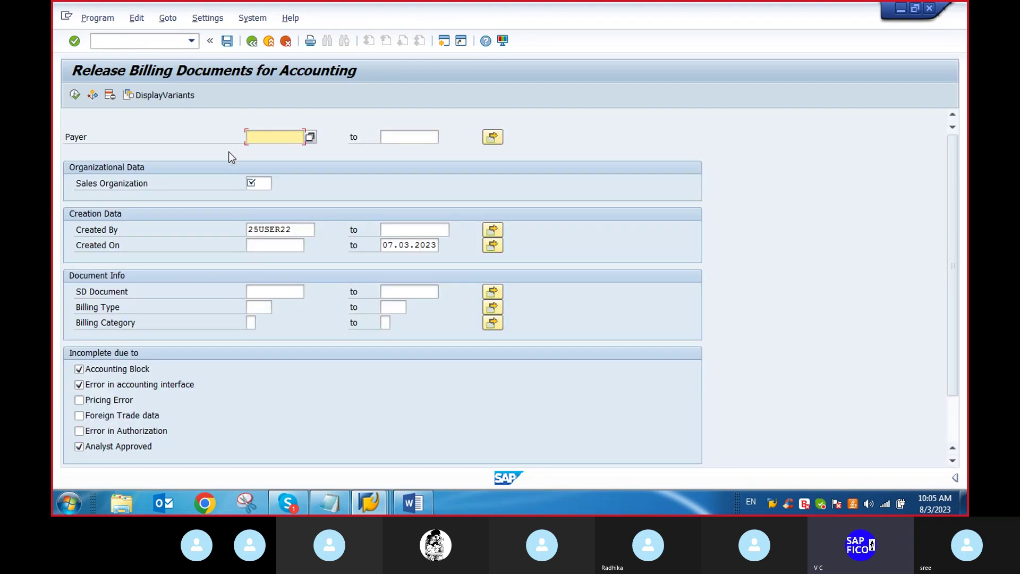
left_click(261, 183)
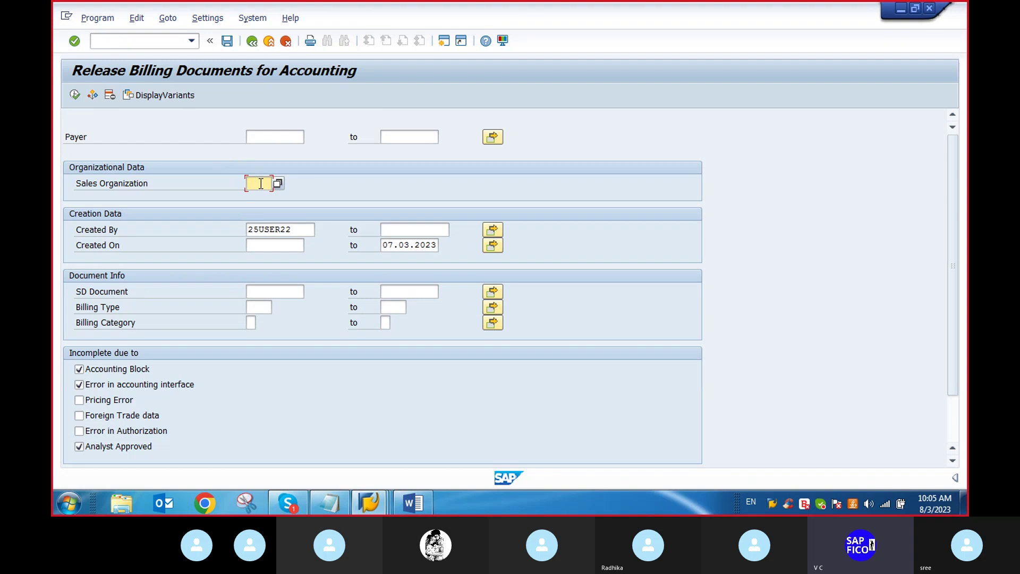
type("PE")
type("01")
left_click(75, 96)
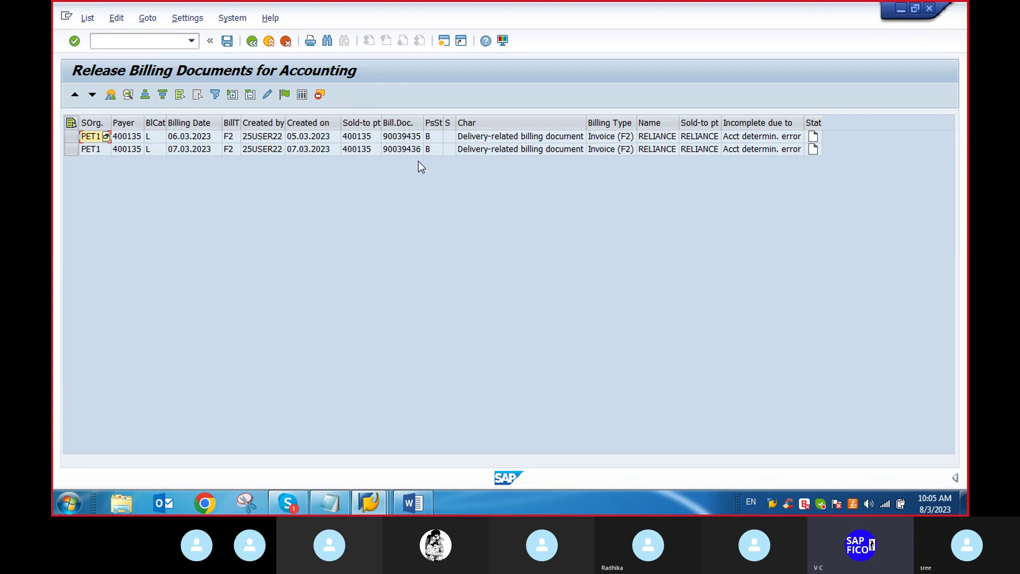
left_click(288, 502)
left_click(372, 481)
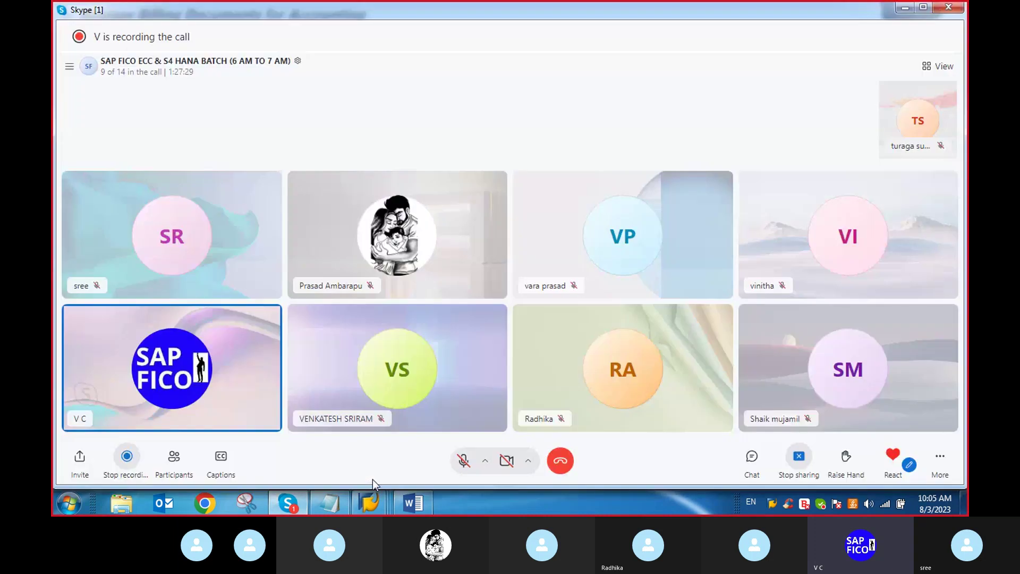
left_click(463, 460)
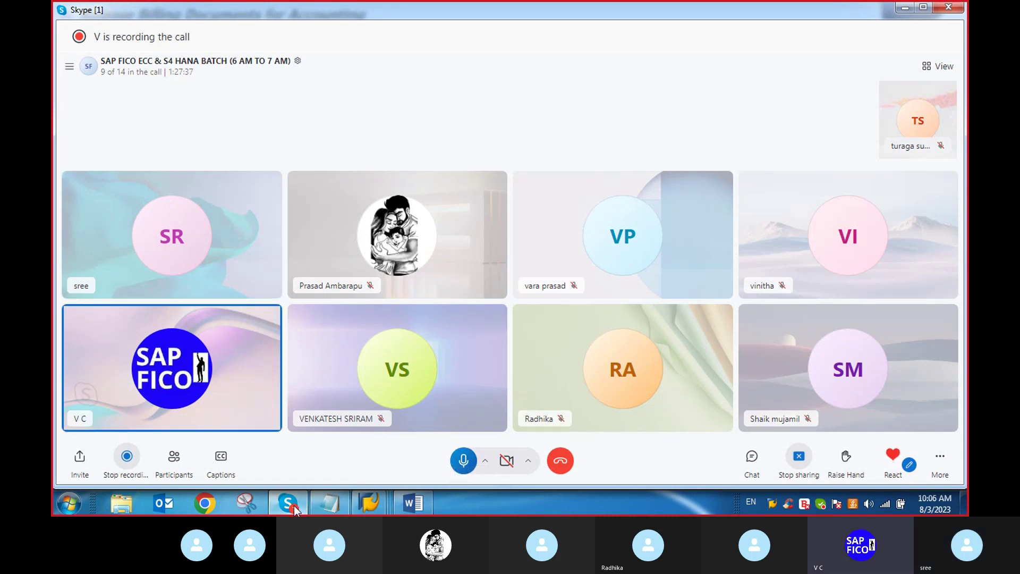
left_click(464, 460)
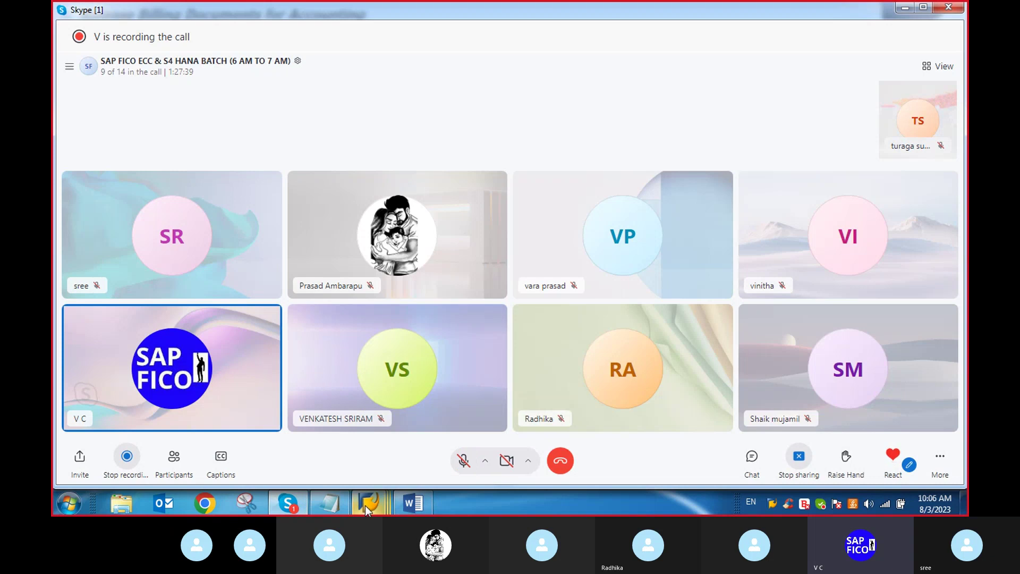
mouse_move(329, 502)
left_click(577, 432)
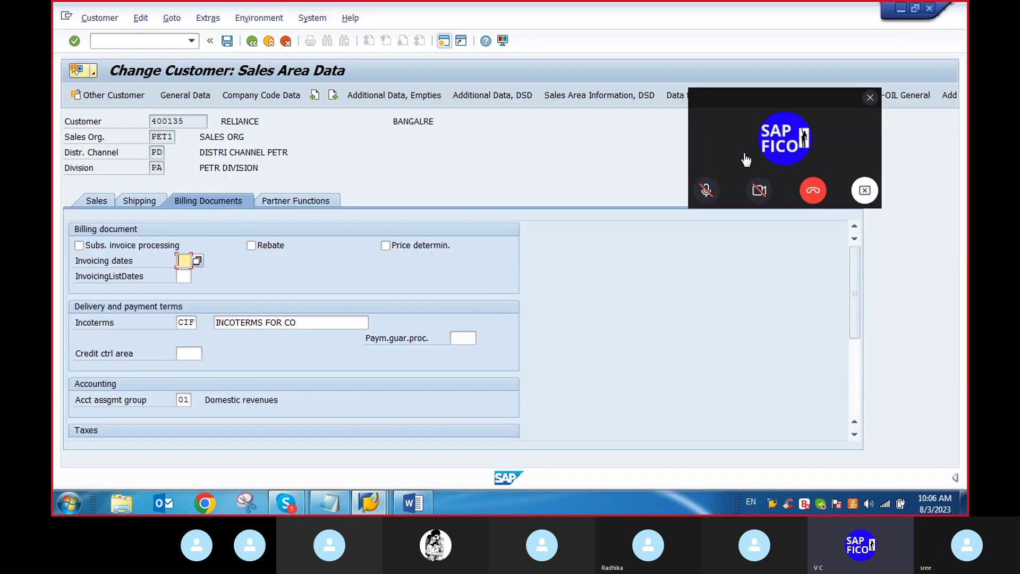
left_click(869, 98)
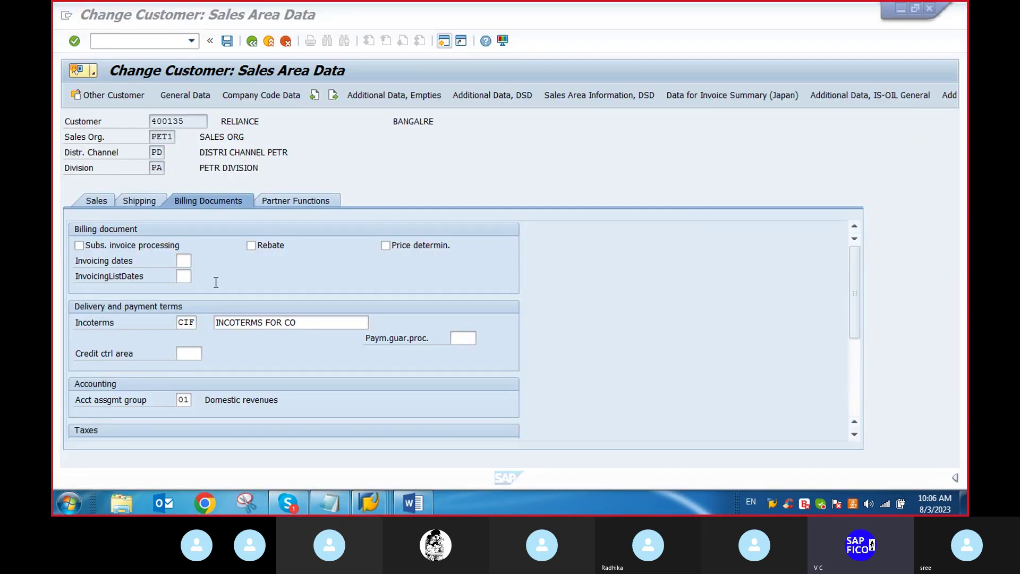
Return to the Release Billing Documents session, try to release the invoice with billing date 07.03.2023 to accounting, and open its log.
mouse_move(365, 490)
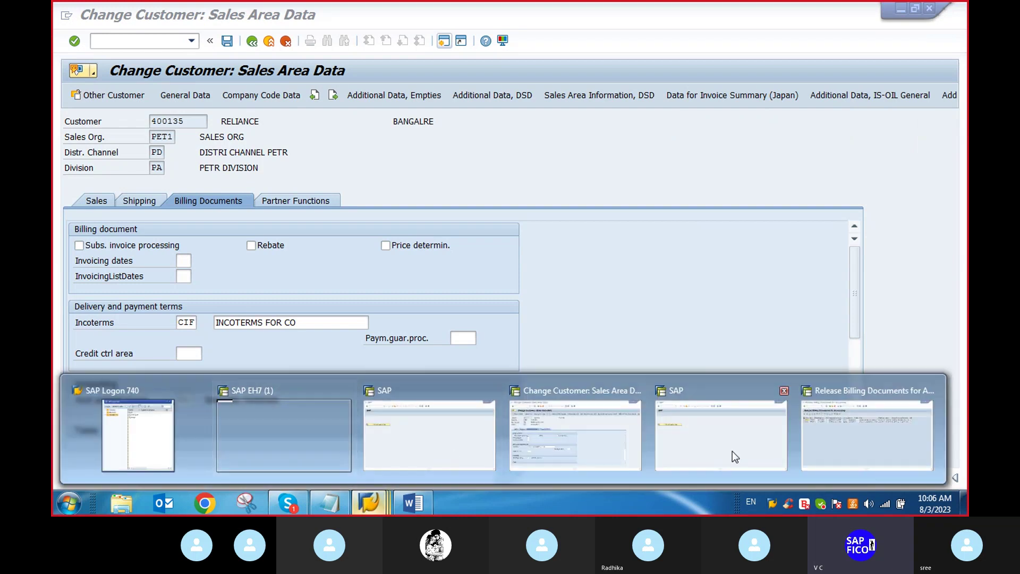
left_click(804, 429)
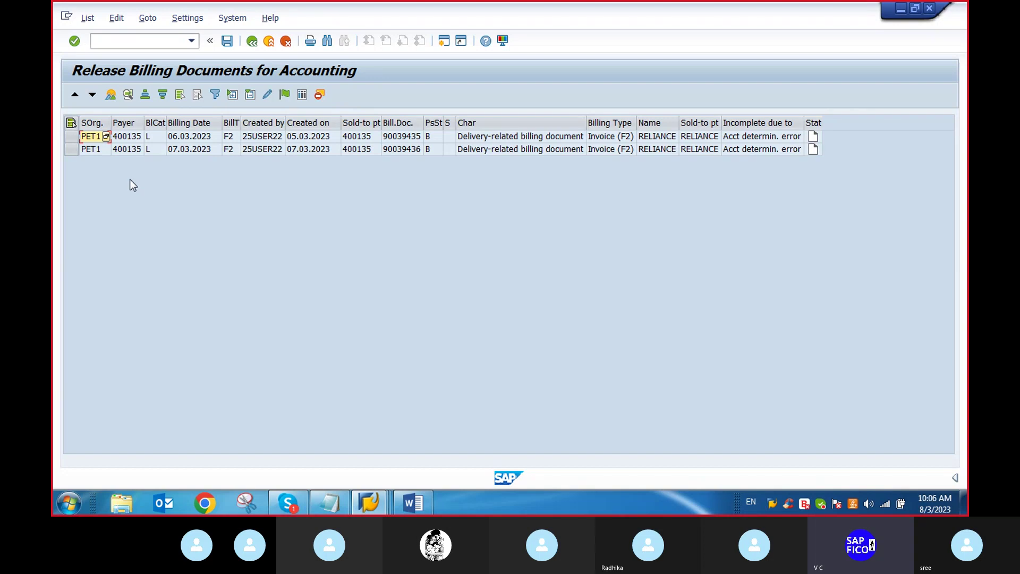
left_click(69, 151)
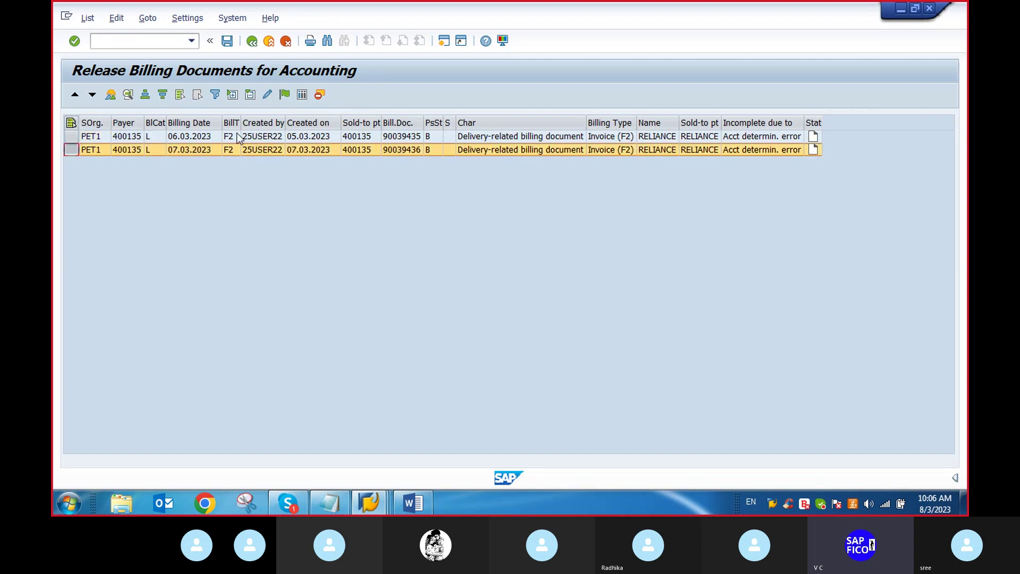
left_click(286, 95)
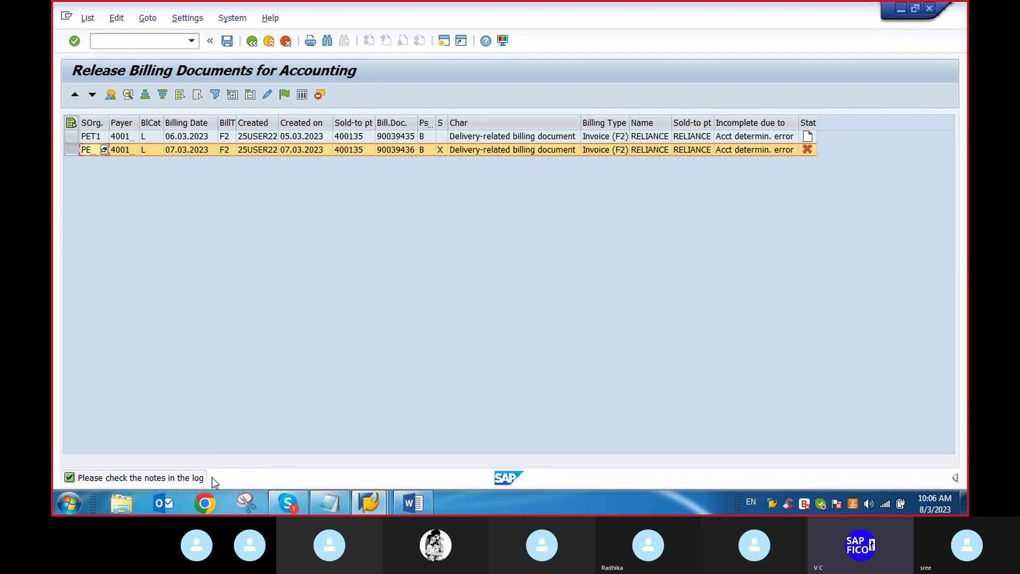
left_click(302, 94)
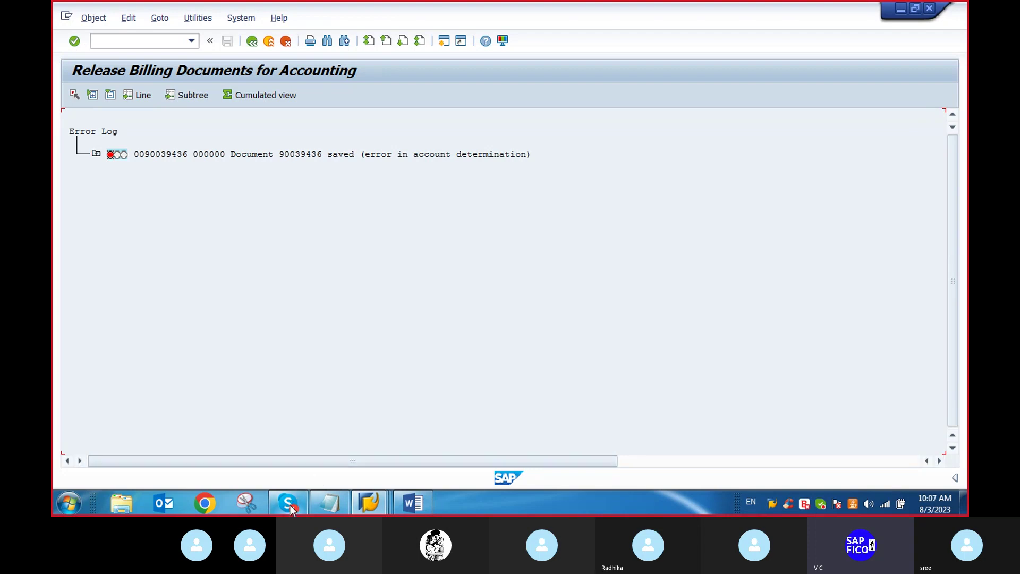
Leave the error log and rerun VFX3 with the same selection for sales organization PET1.
left_click(94, 43)
type("/n")
key("Return")
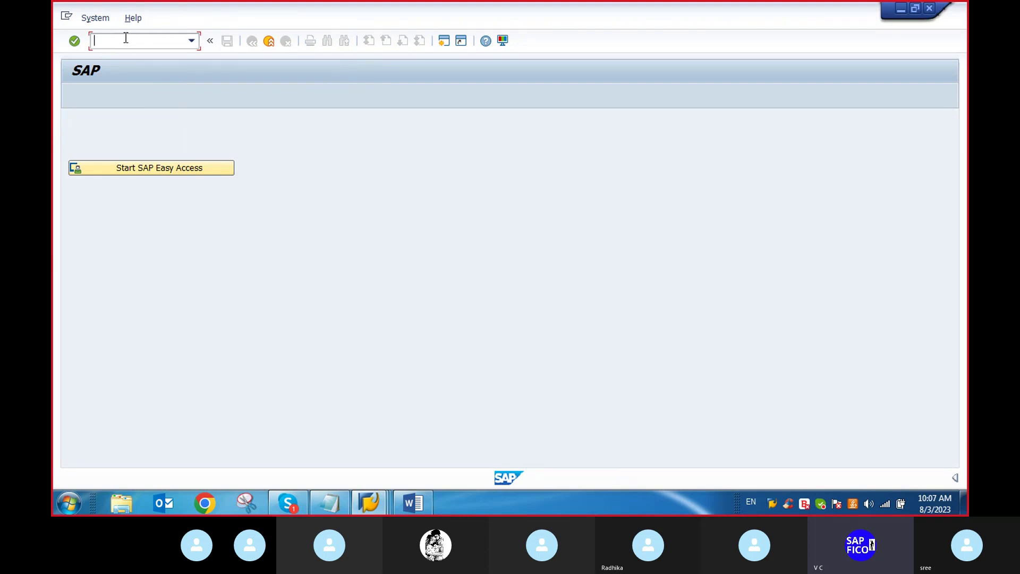
type("V")
key("BackSpace")
left_click(191, 42)
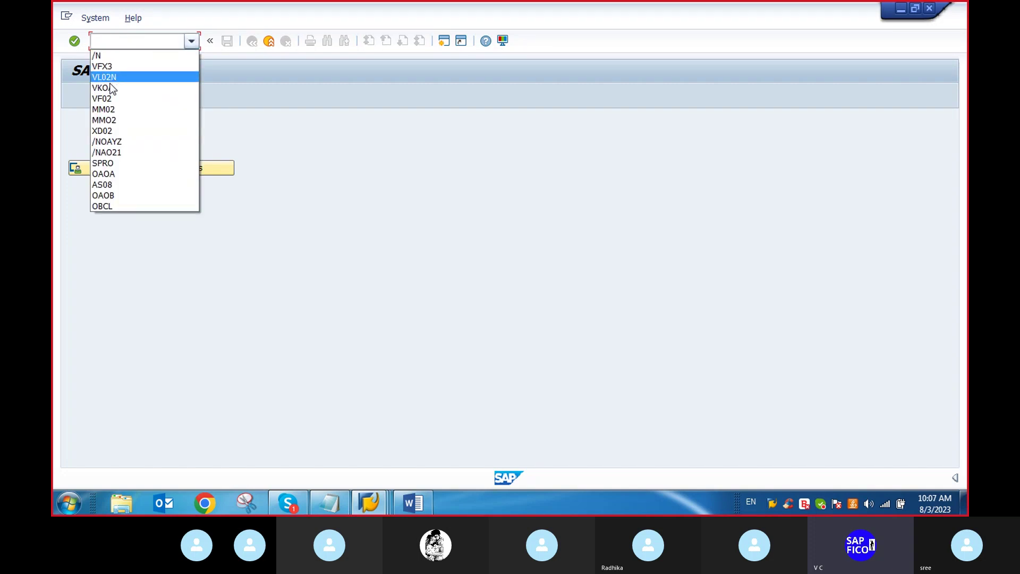
left_click(114, 64)
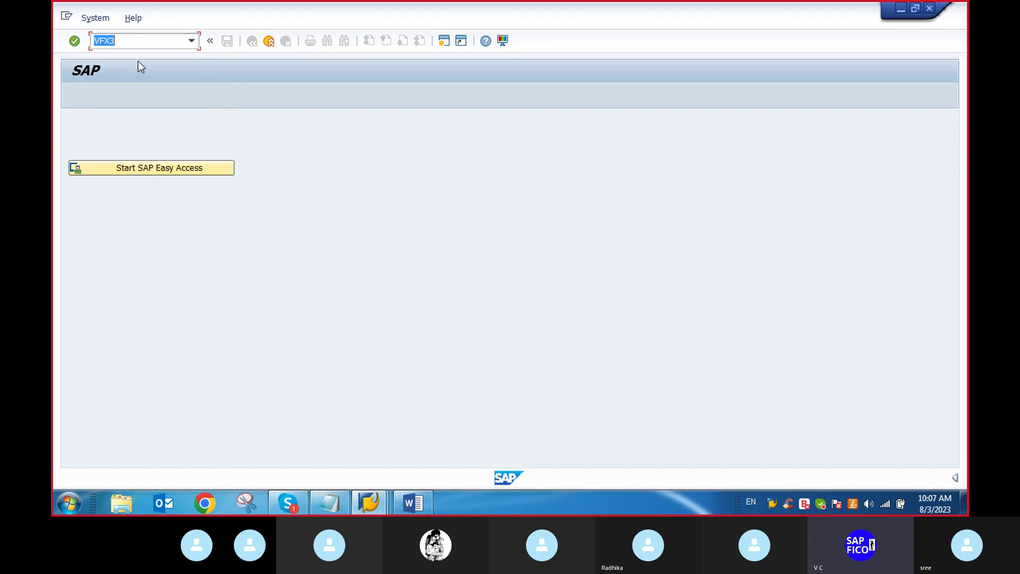
key("Return")
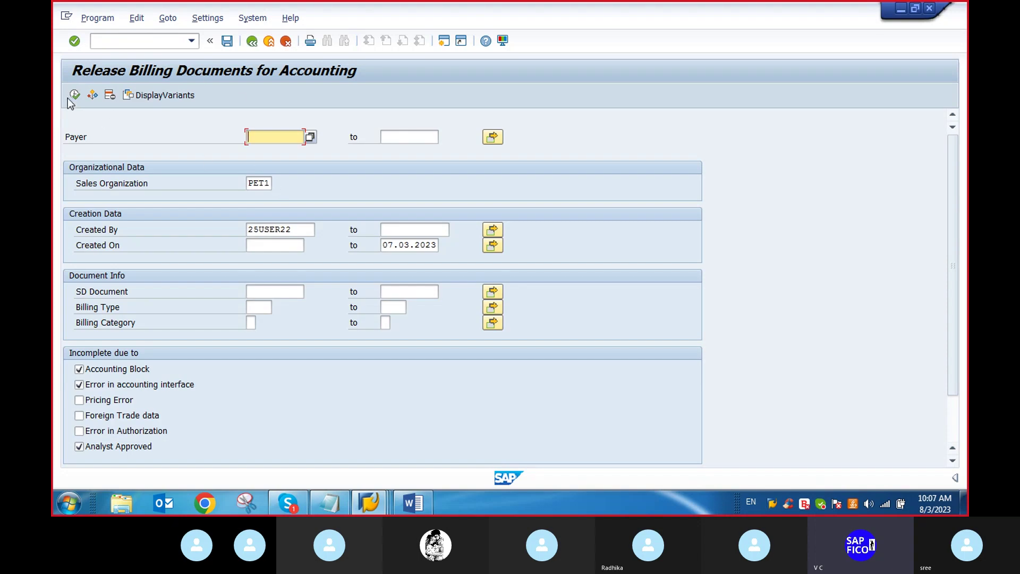
left_click(74, 95)
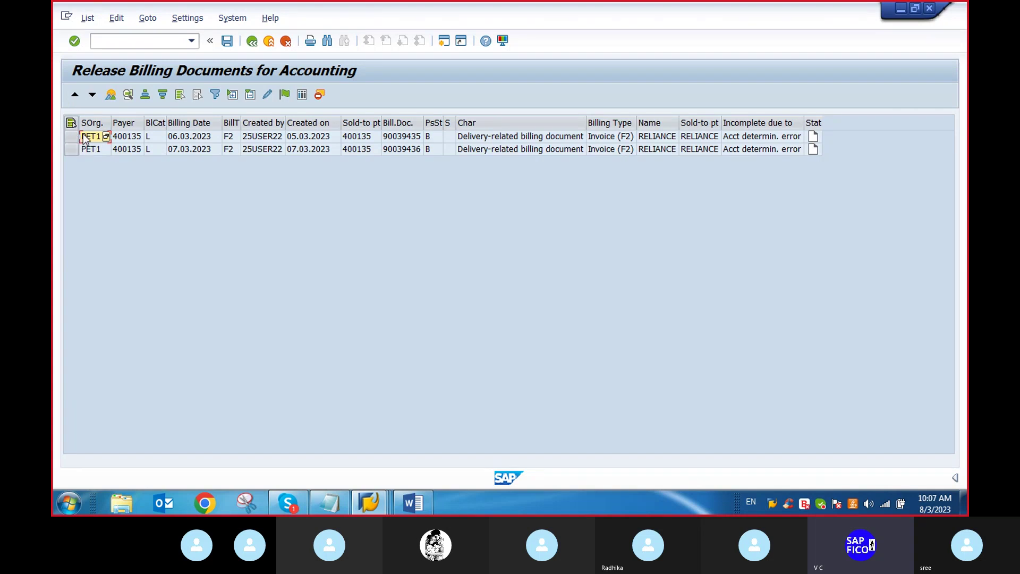
Try to release the invoice with billing date 06.03.2023 to accounting and open its log.
left_click(71, 150)
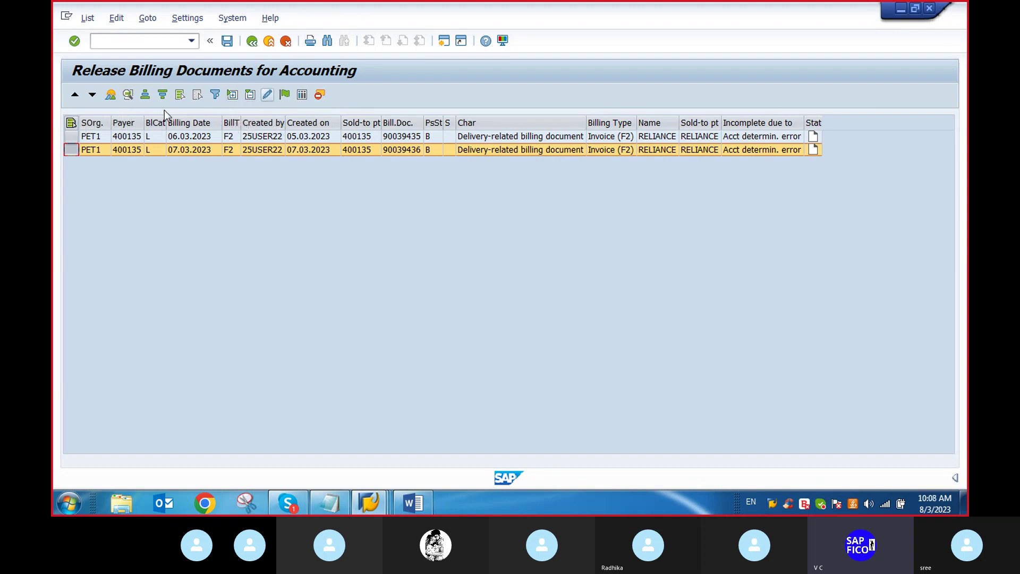
left_click(72, 136)
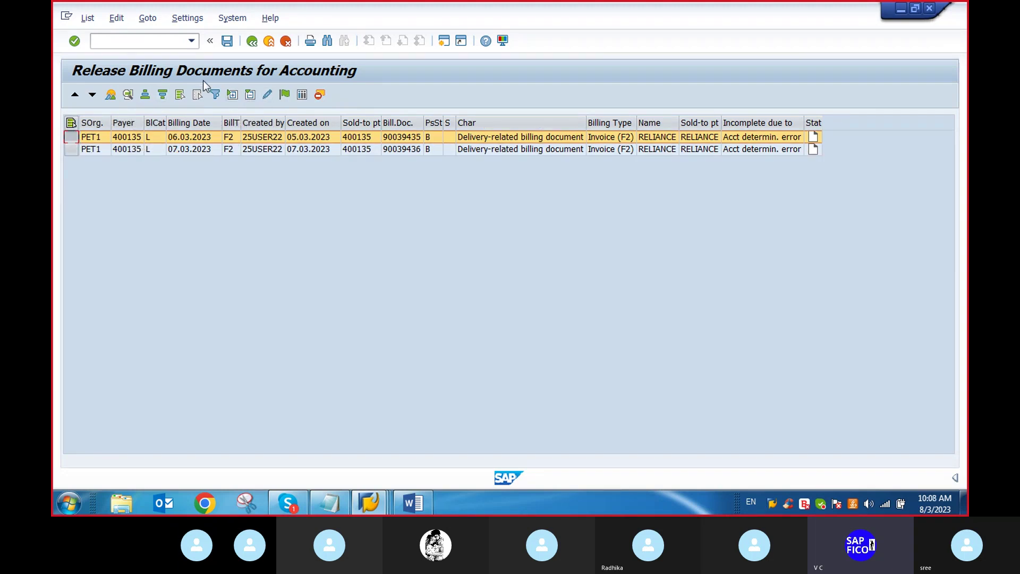
left_click(285, 95)
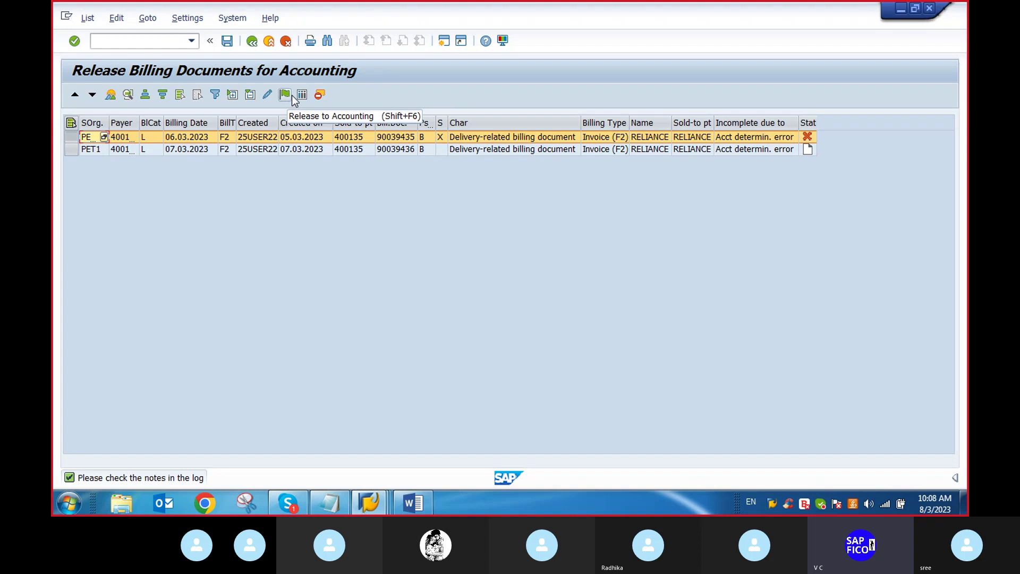
left_click(302, 95)
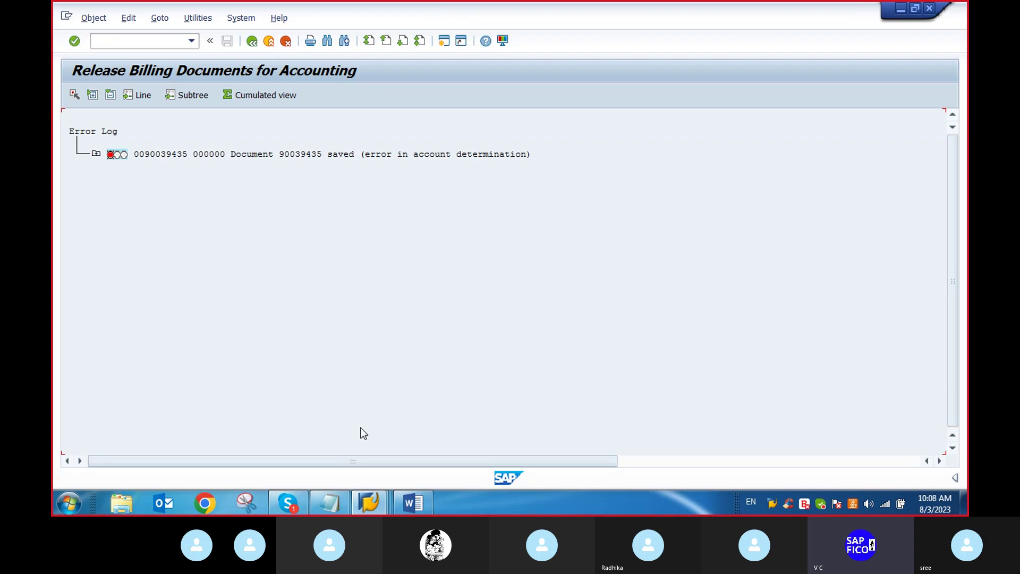
Switch to the Skype call window.
left_click(287, 506)
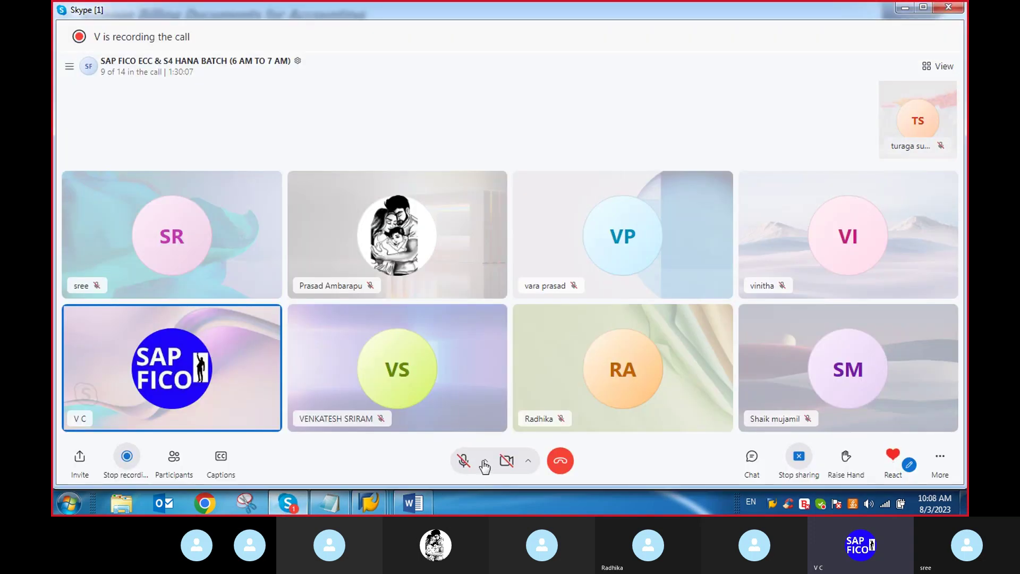